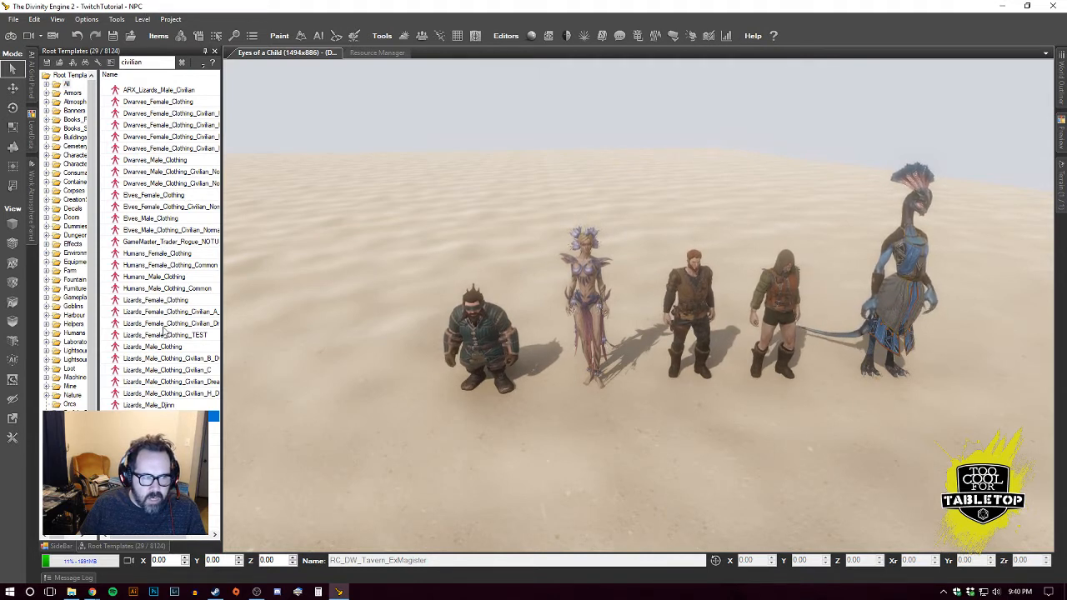
Place a Lizards_Male_Clothing character on the sand beside the dwarf and open its properties.
{"action": "left_click", "coordinate": [155, 346]}
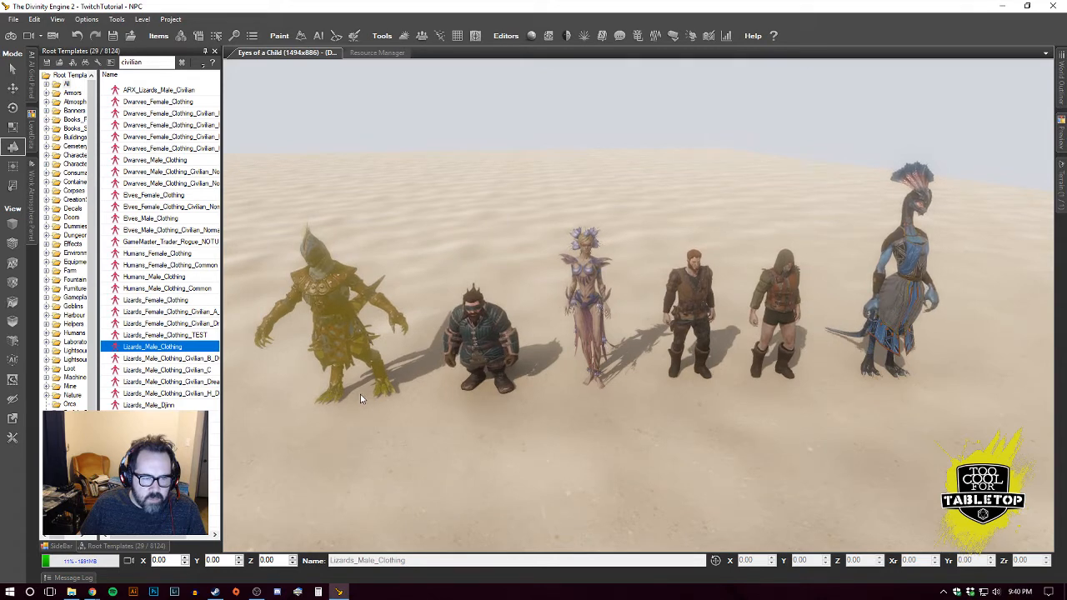
{"action": "left_click", "coordinate": [360, 392]}
{"action": "key", "text": "Escape"}
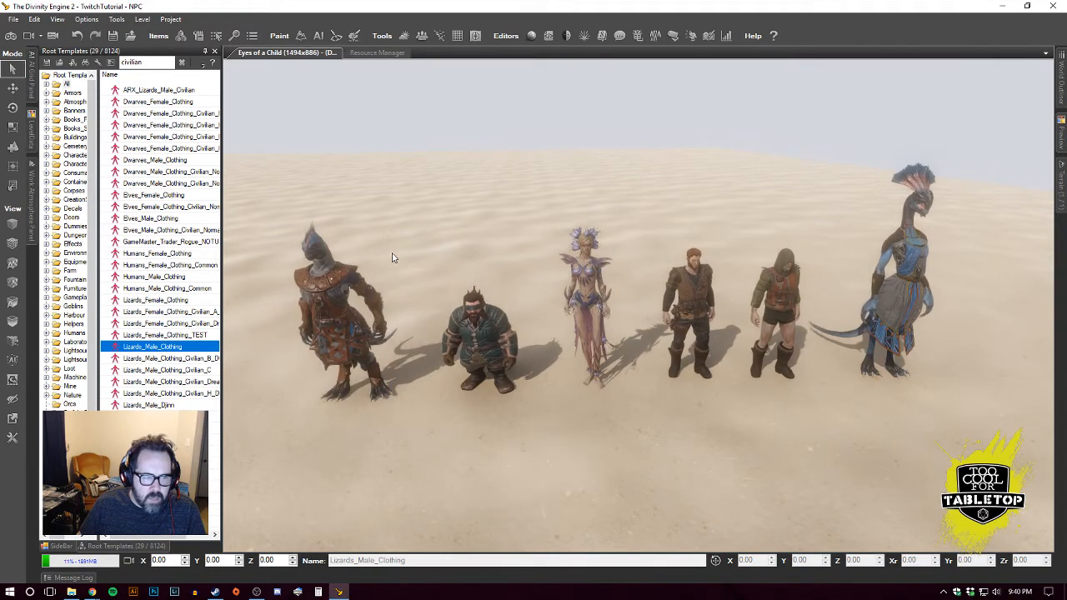
{"action": "left_click", "coordinate": [337, 301]}
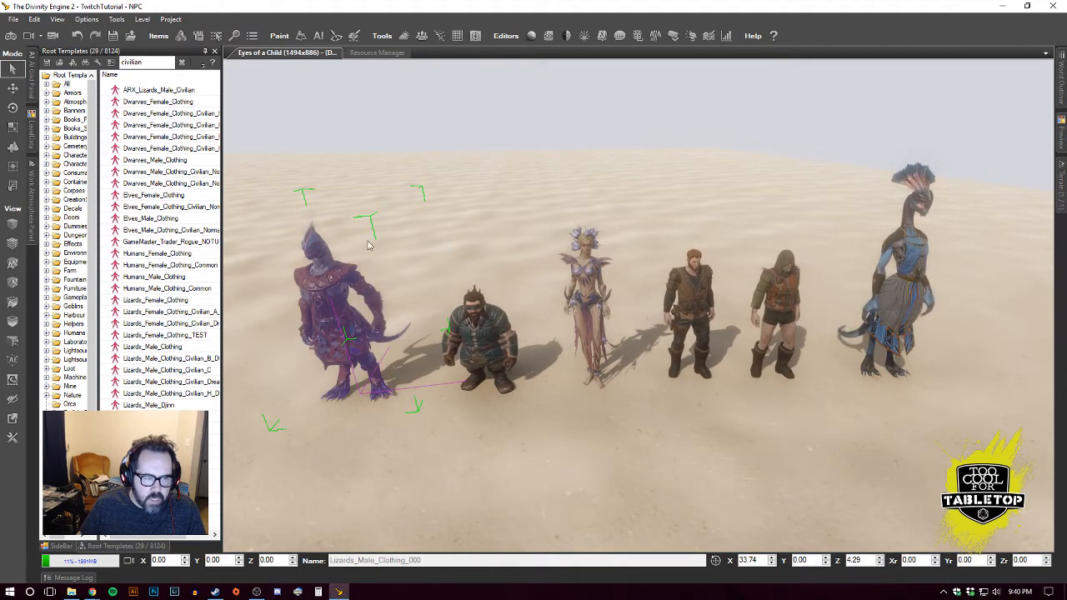
{"action": "left_click", "coordinate": [62, 546]}
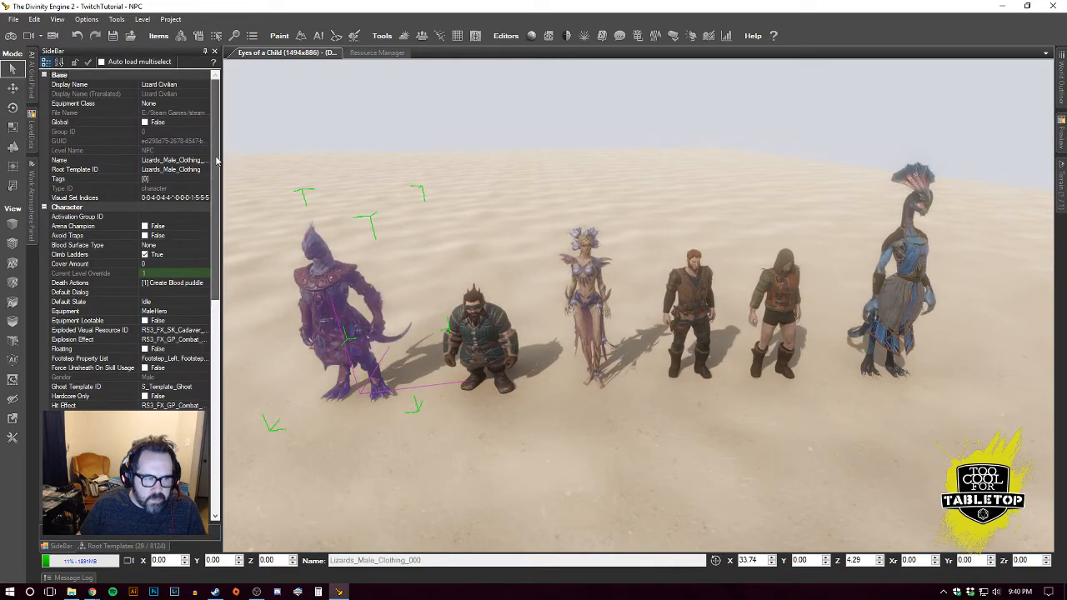
Preview other visuals for slots 1 and 3 of the lizard's Visual Set Indices without saving them.
{"action": "scroll", "coordinate": [141, 215], "scroll_direction": "down", "scroll_amount": 1}
{"action": "scroll", "coordinate": [141, 215], "scroll_direction": "up", "scroll_amount": 1}
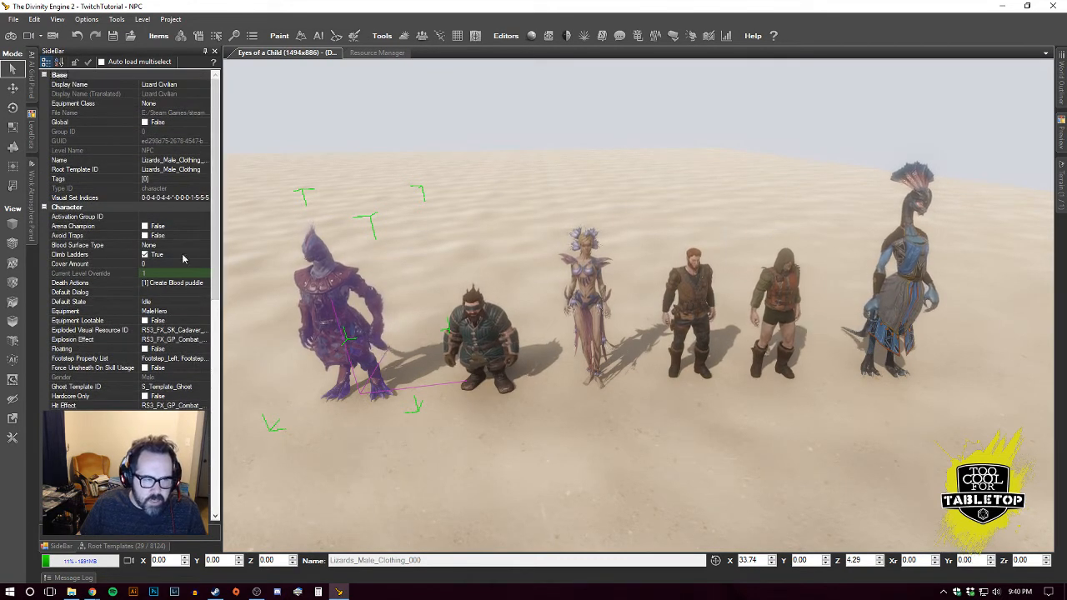
{"action": "left_click", "coordinate": [205, 197]}
{"action": "left_click", "coordinate": [206, 197]}
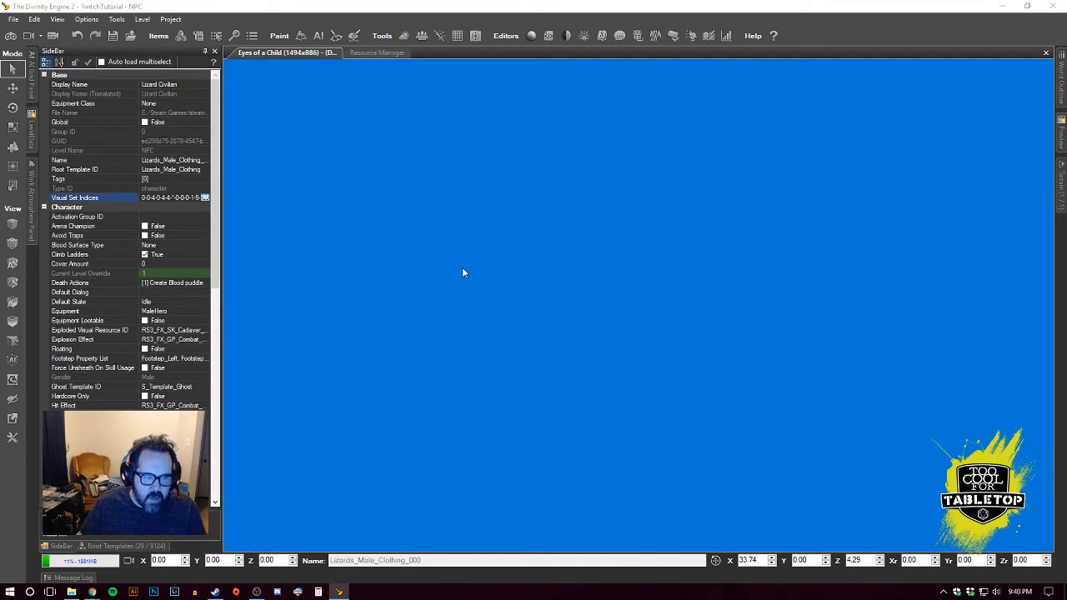
{"action": "left_click", "coordinate": [263, 210]}
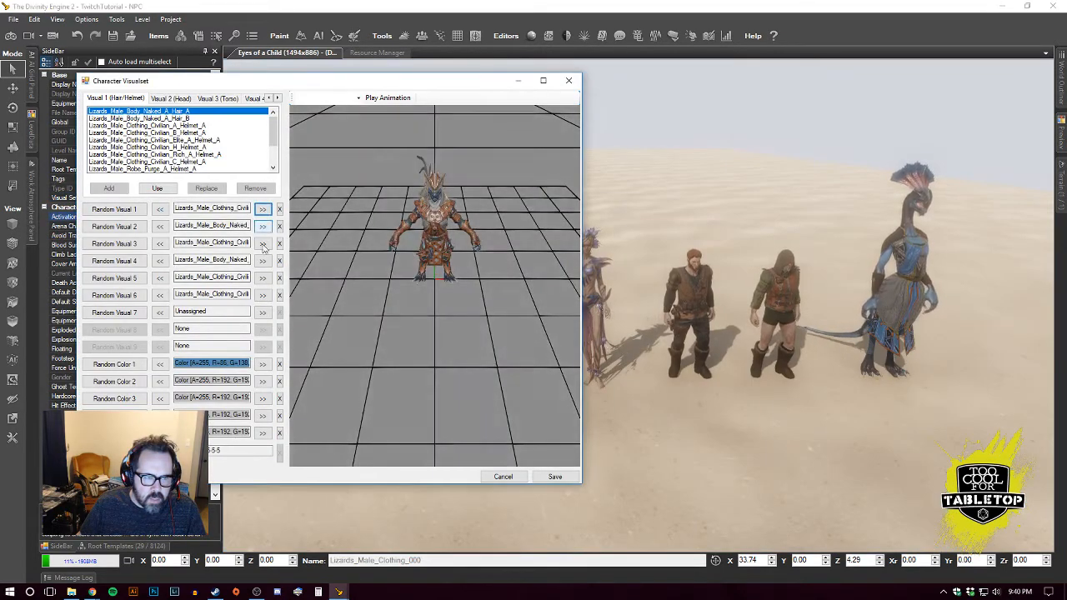
{"action": "left_click", "coordinate": [263, 243]}
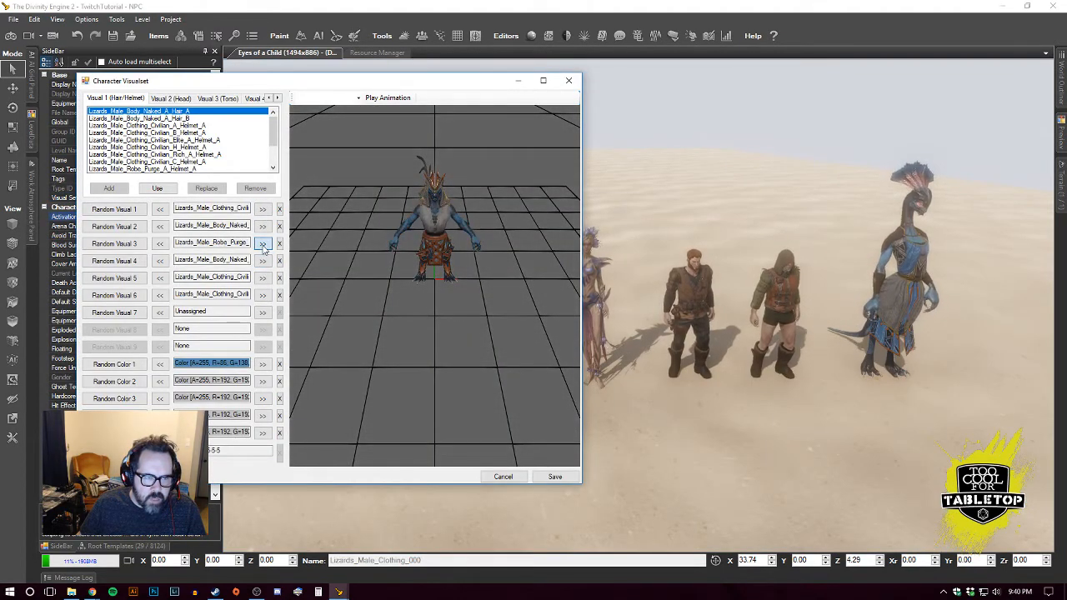
{"action": "key", "text": "Return"}
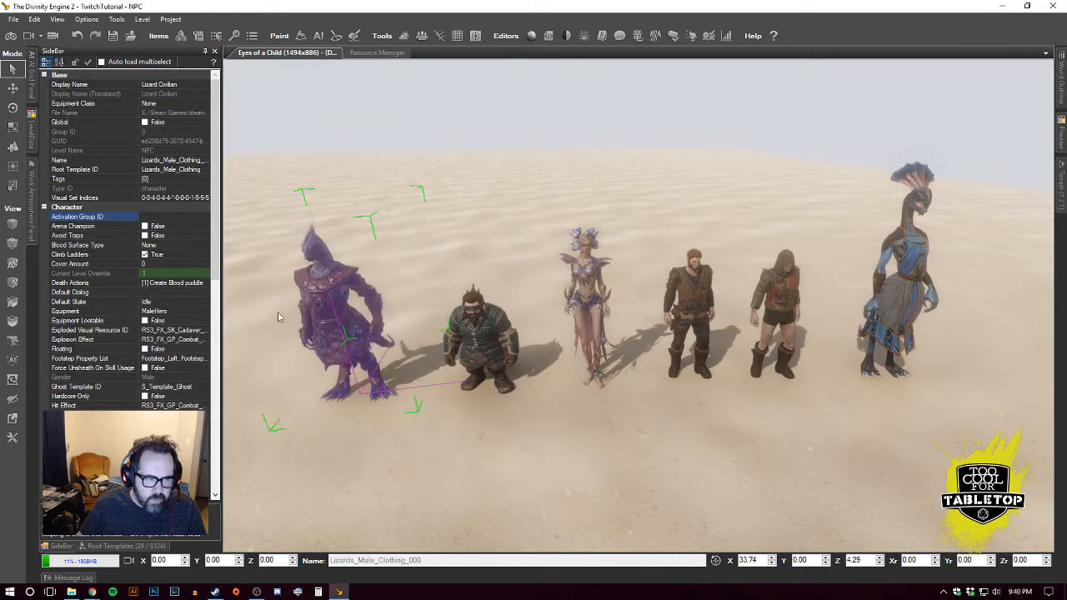
Add the GEN_Wander script to the lizard's assigned scripts alongside DefaultCharacter.
{"action": "left_click_drag", "start_coordinate": [217, 214], "coordinate": [200, 286]}
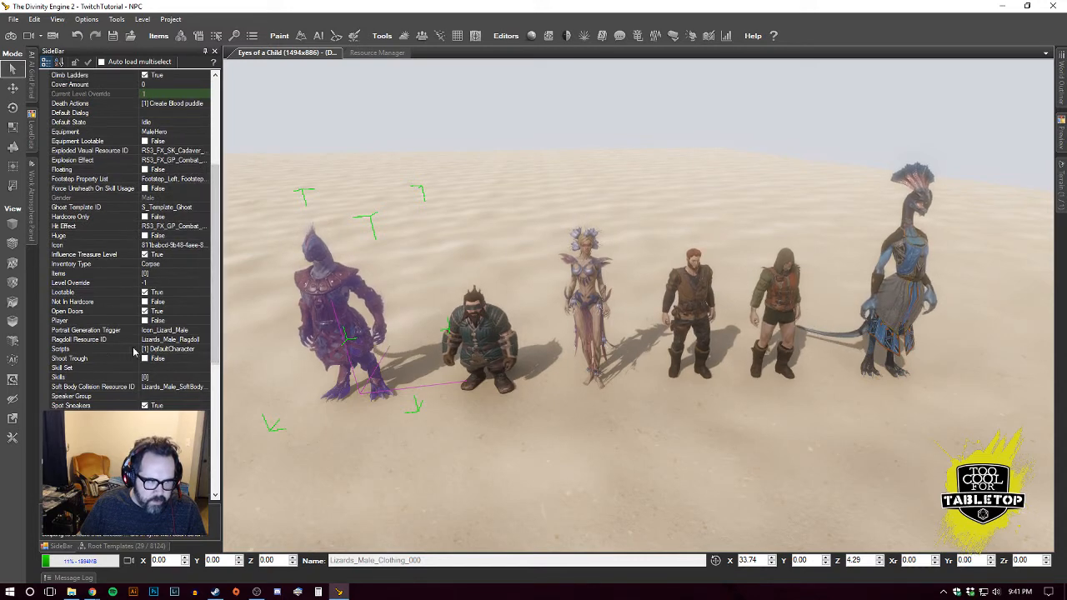
{"action": "left_click", "coordinate": [167, 349]}
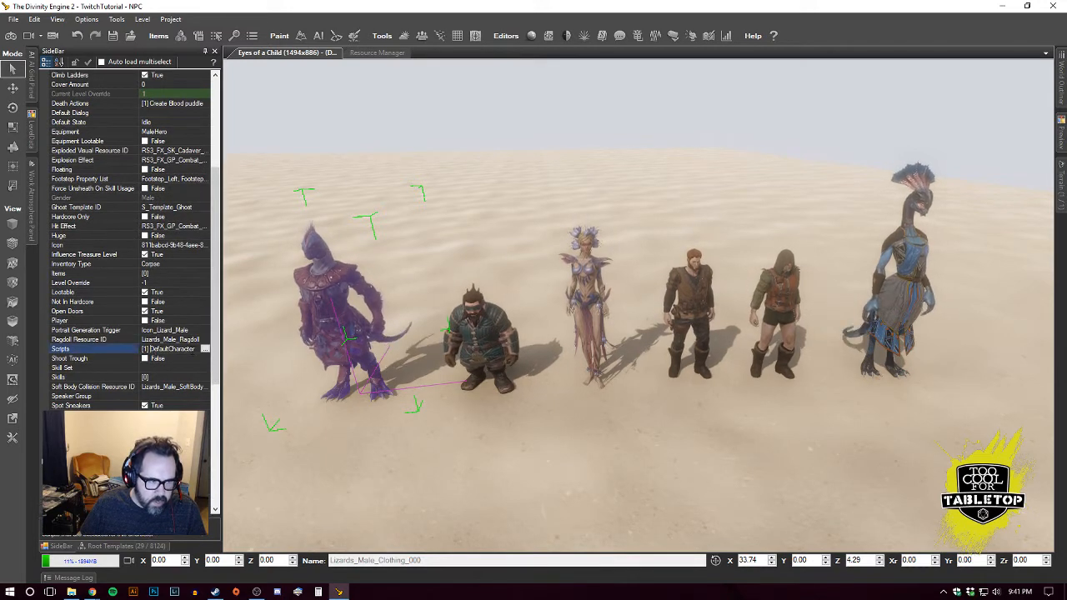
{"action": "left_click", "coordinate": [204, 349]}
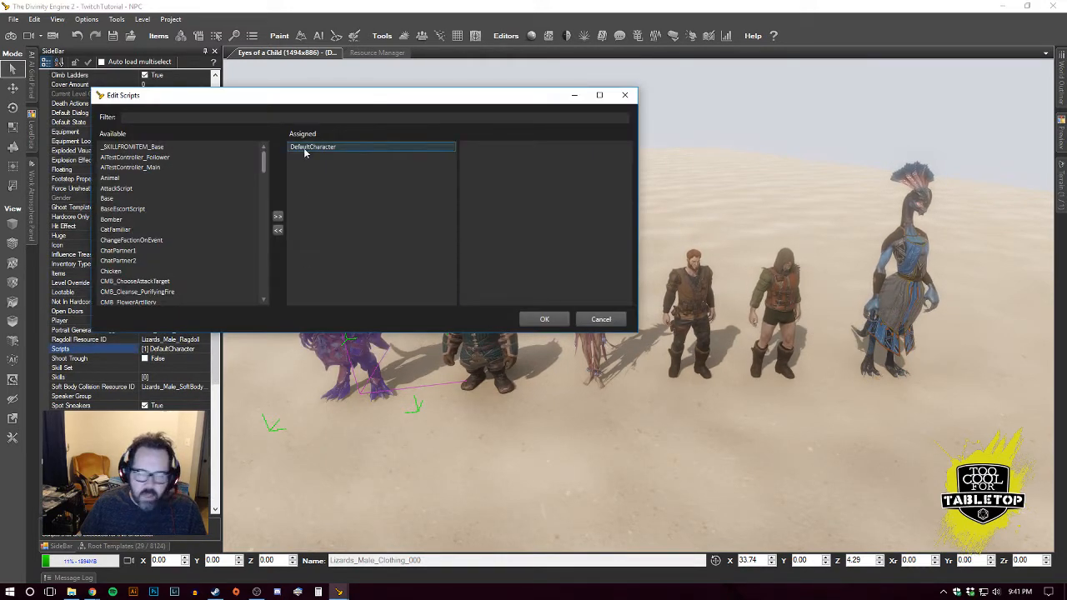
{"action": "type", "text": "wander"}
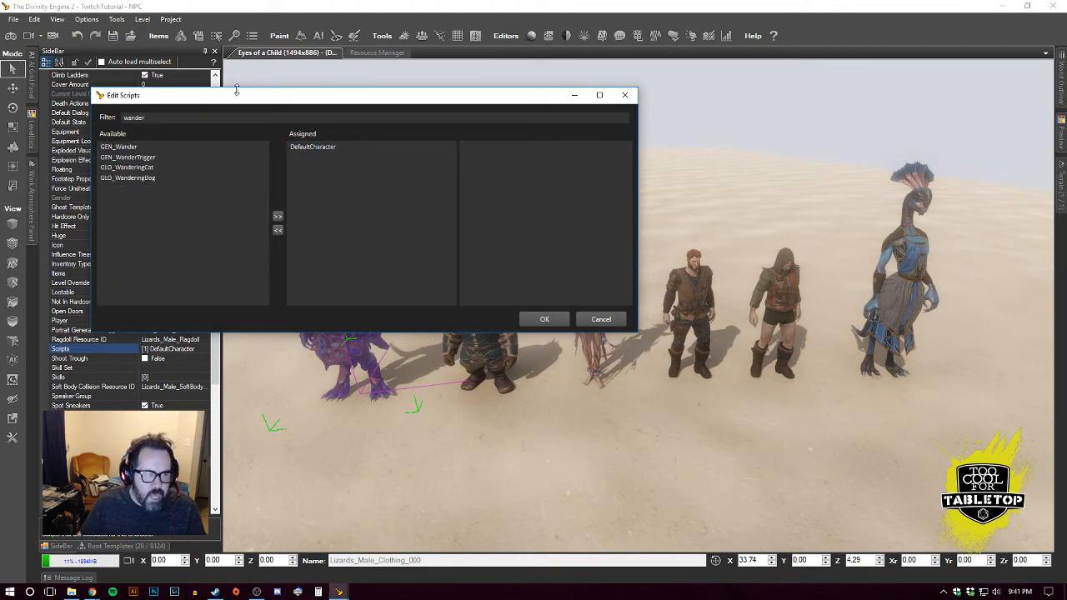
{"action": "left_click", "coordinate": [121, 148]}
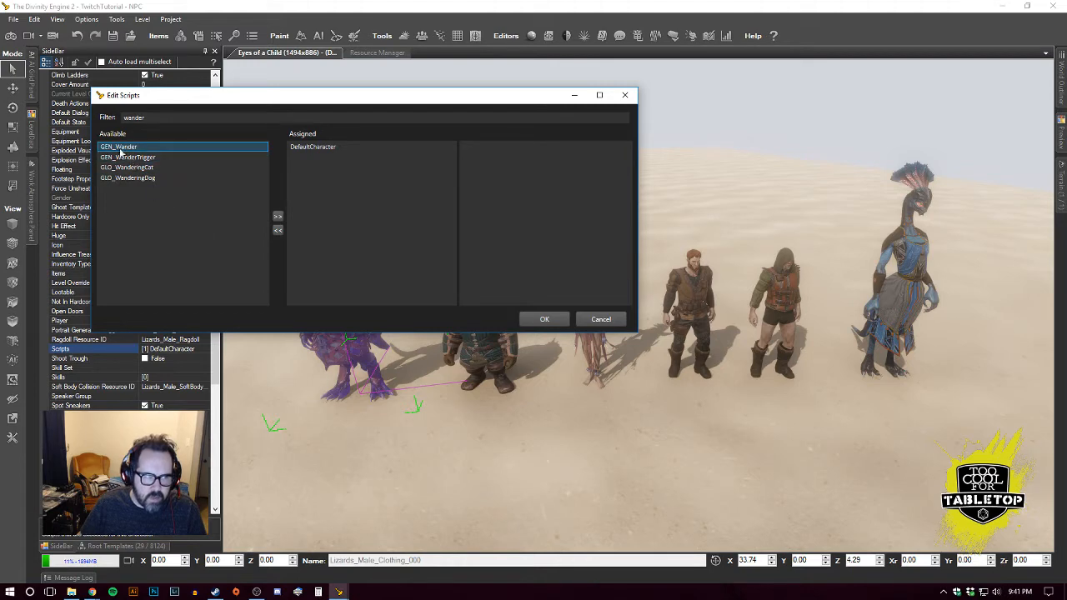
{"action": "left_click", "coordinate": [277, 219]}
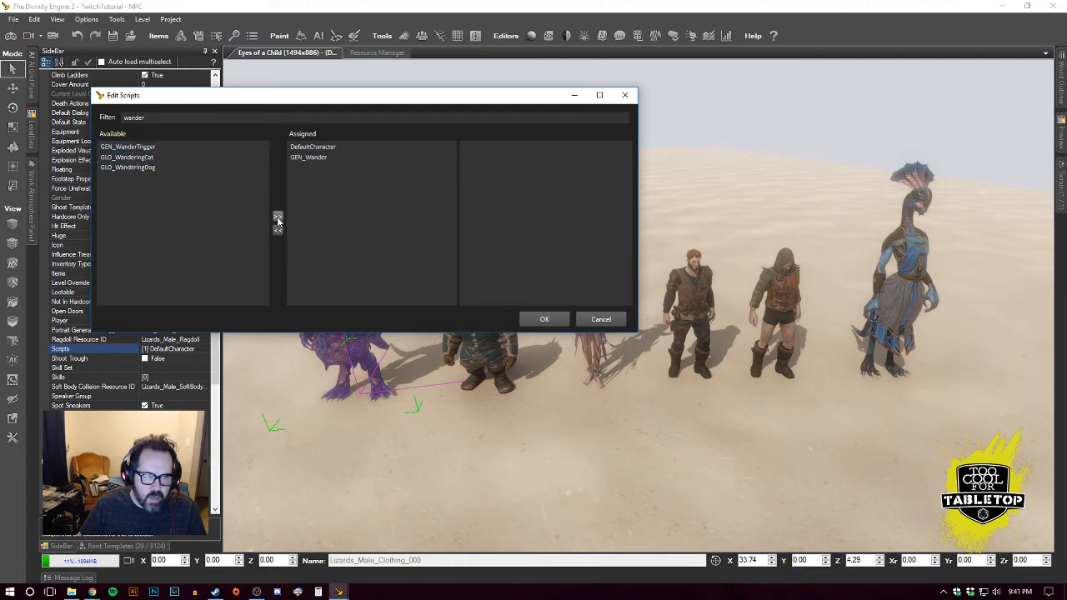
{"action": "left_click", "coordinate": [545, 319]}
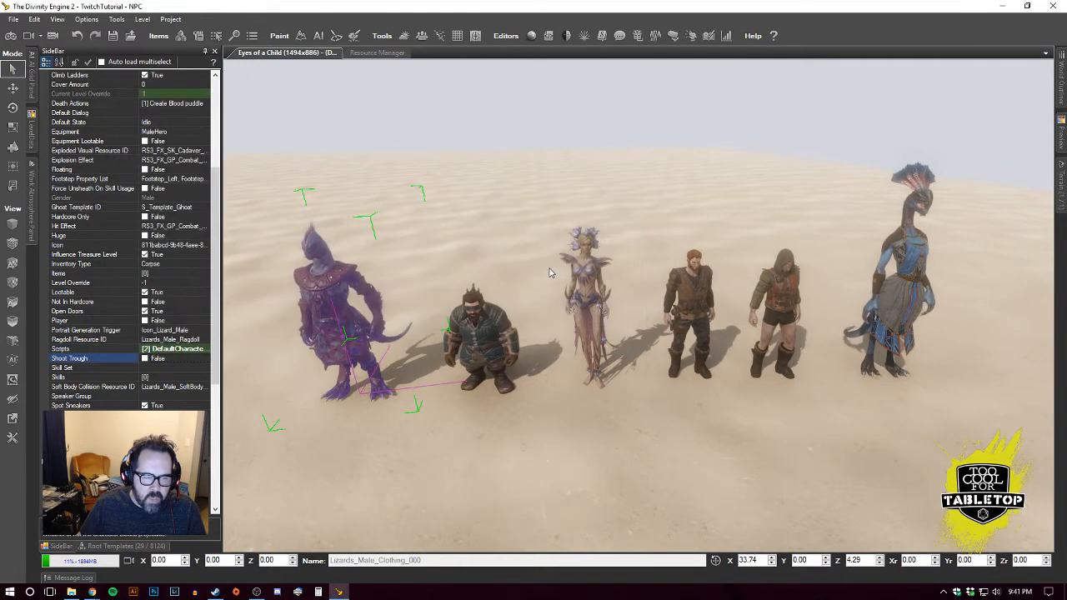
Start exporting the lizard to a root template with the display name "Lizard Civilian (Wandering)".
{"action": "left_click_drag", "start_coordinate": [605, 523], "coordinate": [322, 297]}
{"action": "right_click", "coordinate": [321, 297]}
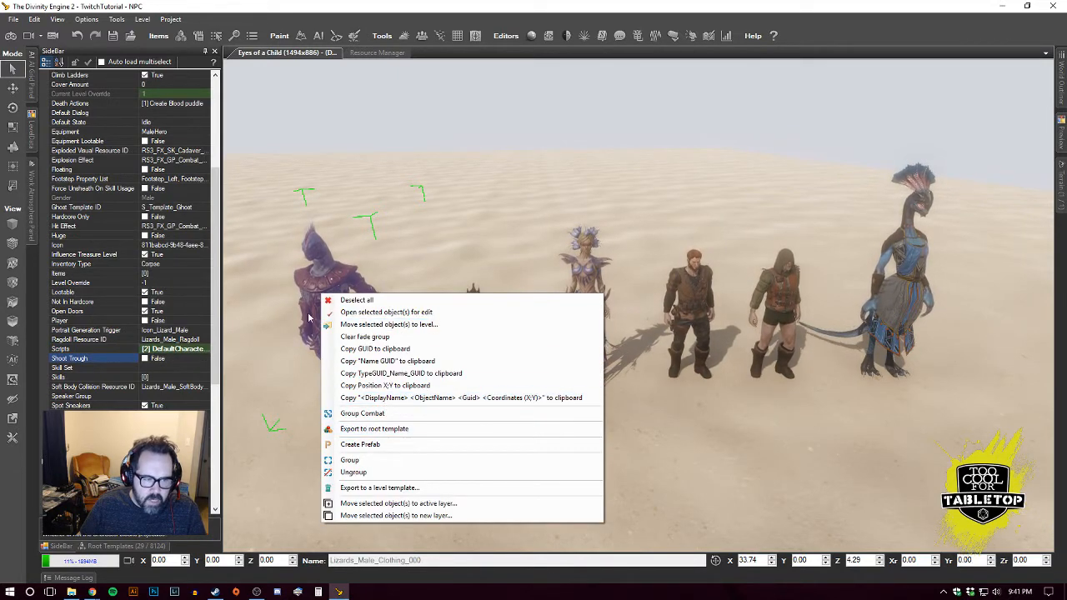
{"action": "left_click", "coordinate": [385, 428]}
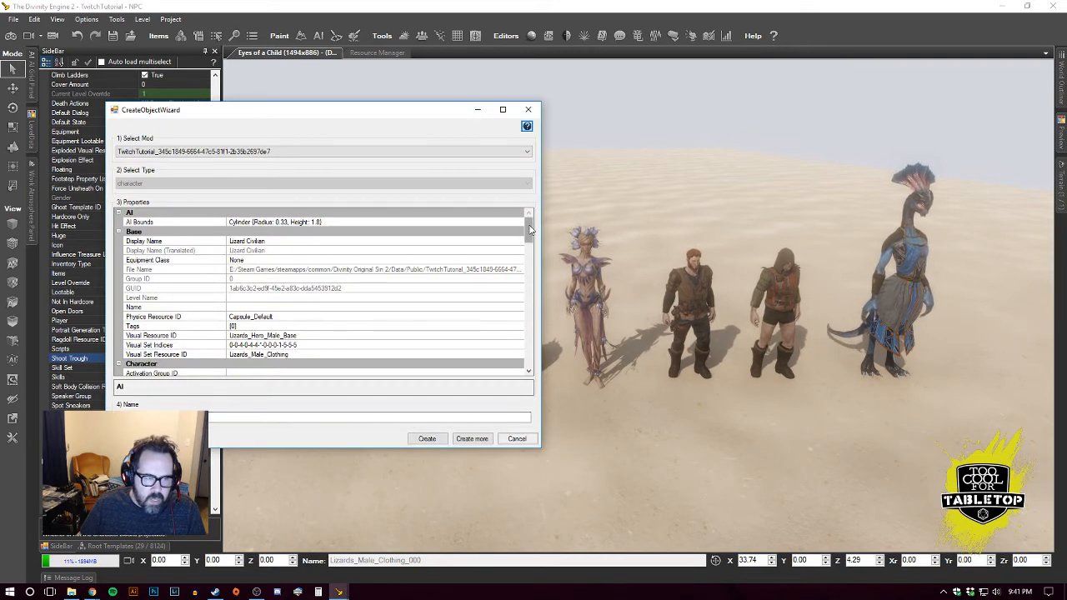
{"action": "left_click", "coordinate": [274, 240]}
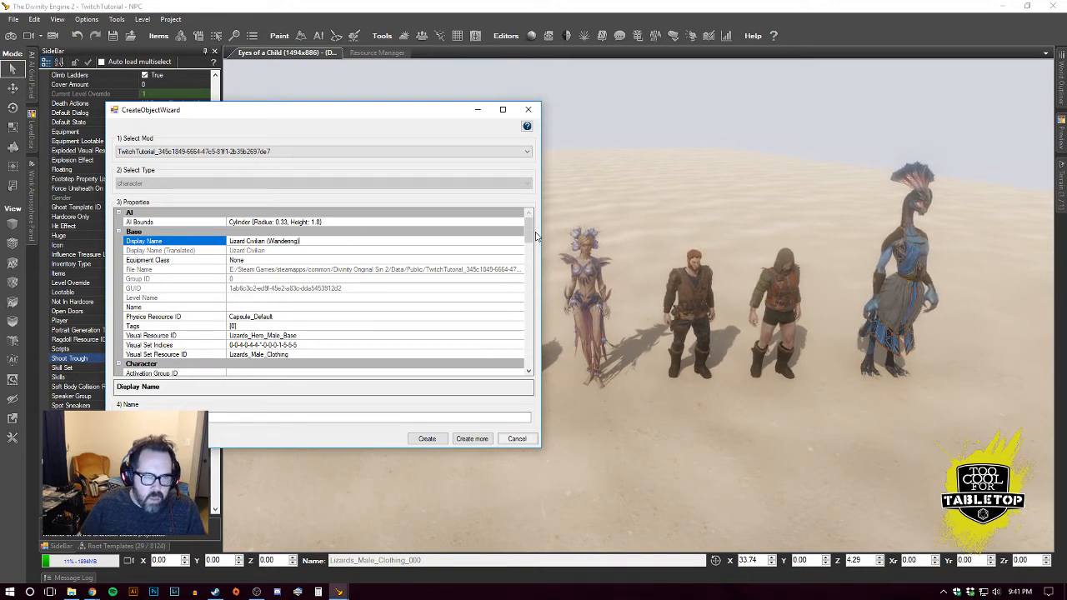
Set the template's GM Spawn Section to Humanoids and its Spawn Subsection to "Civilians (Wandering)".
{"action": "left_click_drag", "start_coordinate": [527, 236], "coordinate": [514, 335]}
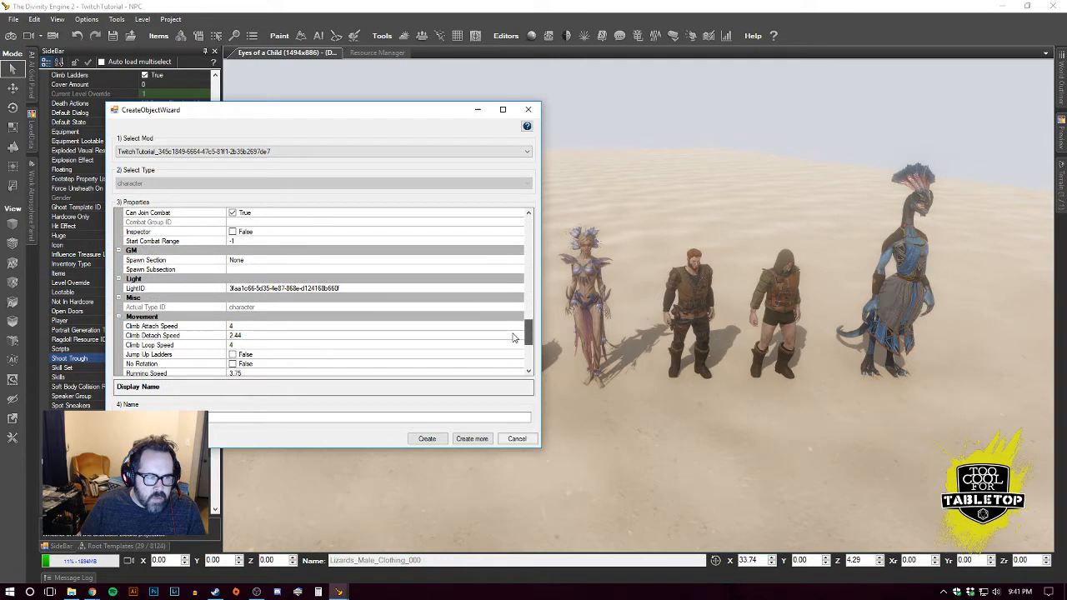
{"action": "left_click", "coordinate": [413, 261]}
{"action": "left_click", "coordinate": [518, 260]}
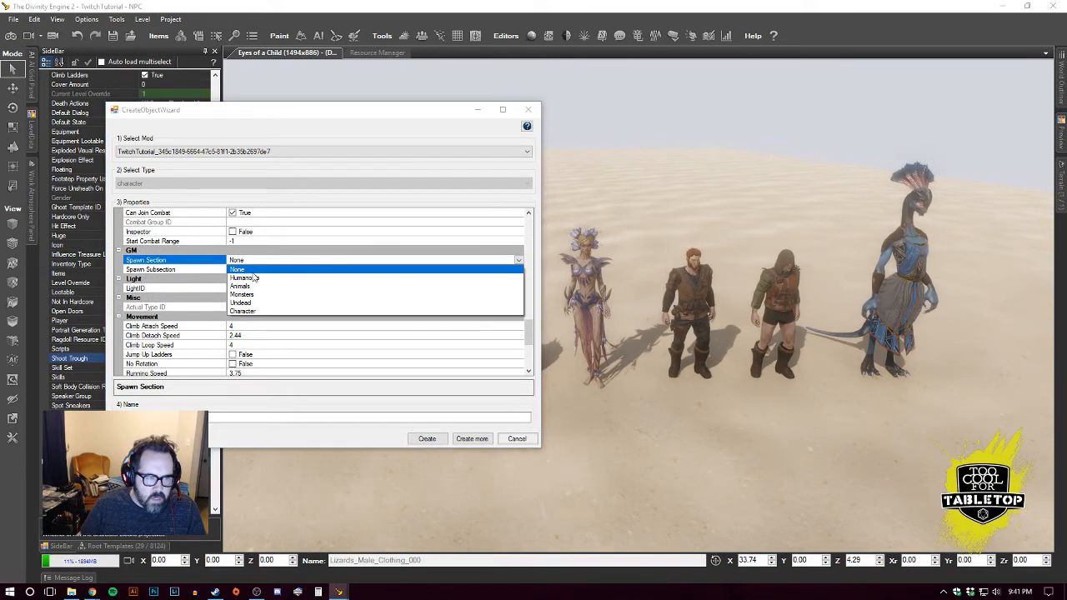
{"action": "key", "text": "Escape"}
{"action": "left_click", "coordinate": [261, 268]}
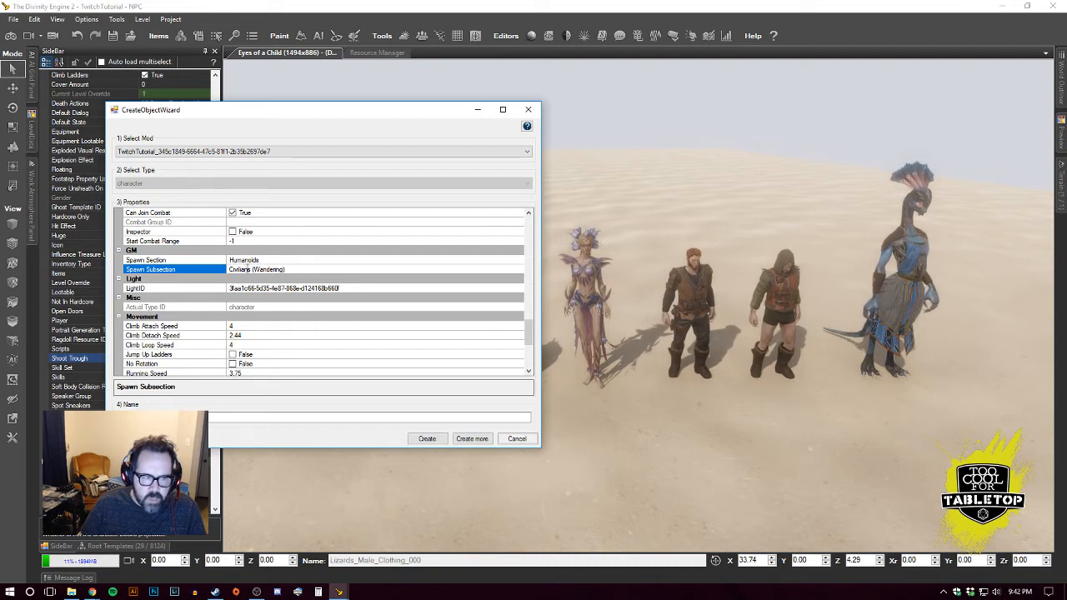
Name and create the new root template, and save the project.
{"action": "left_click", "coordinate": [246, 418]}
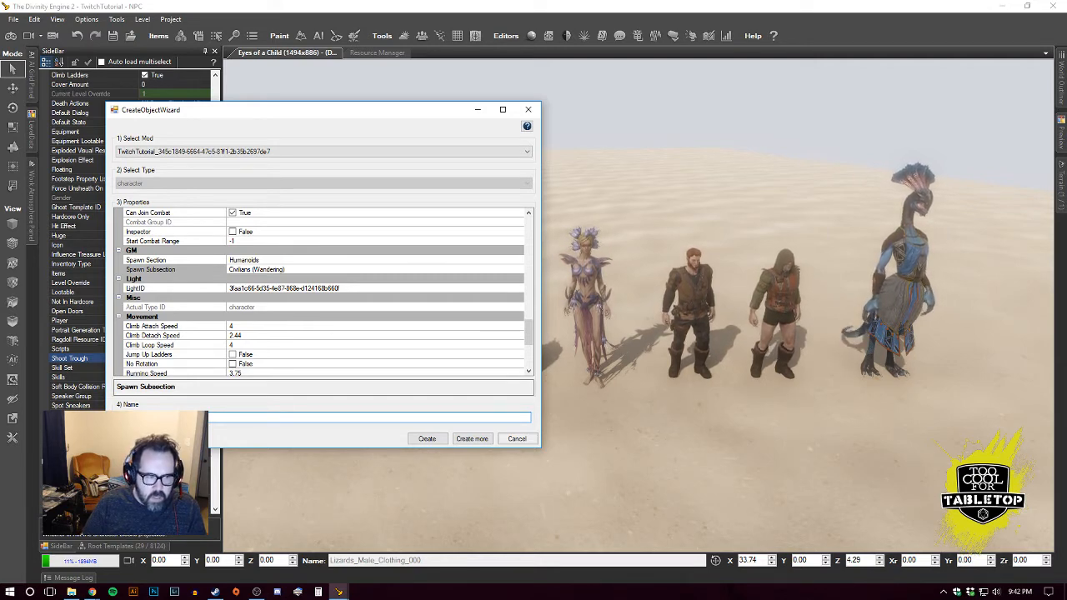
{"action": "left_click", "coordinate": [427, 439]}
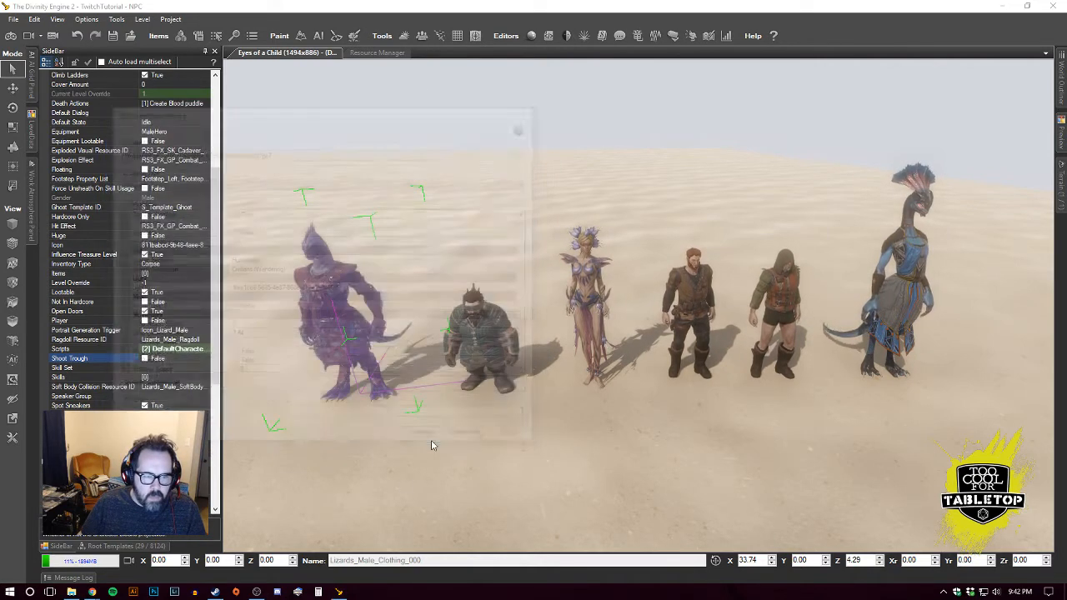
{"action": "left_click", "coordinate": [114, 36]}
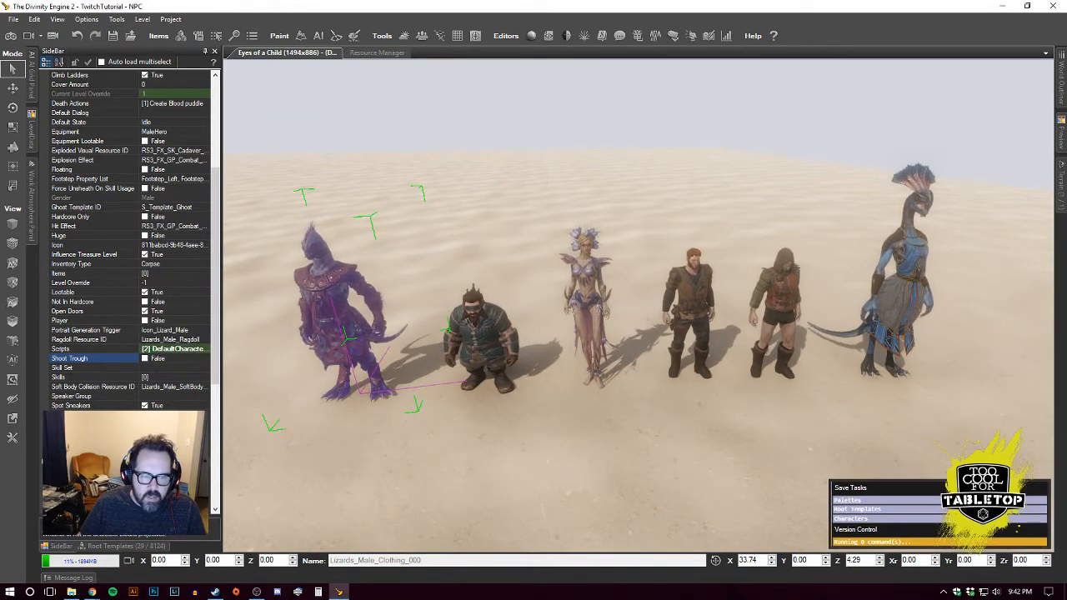
Deselect the lizard and start game mode to test the level.
{"action": "scroll", "coordinate": [817, 313], "scroll_direction": "down", "scroll_amount": 4}
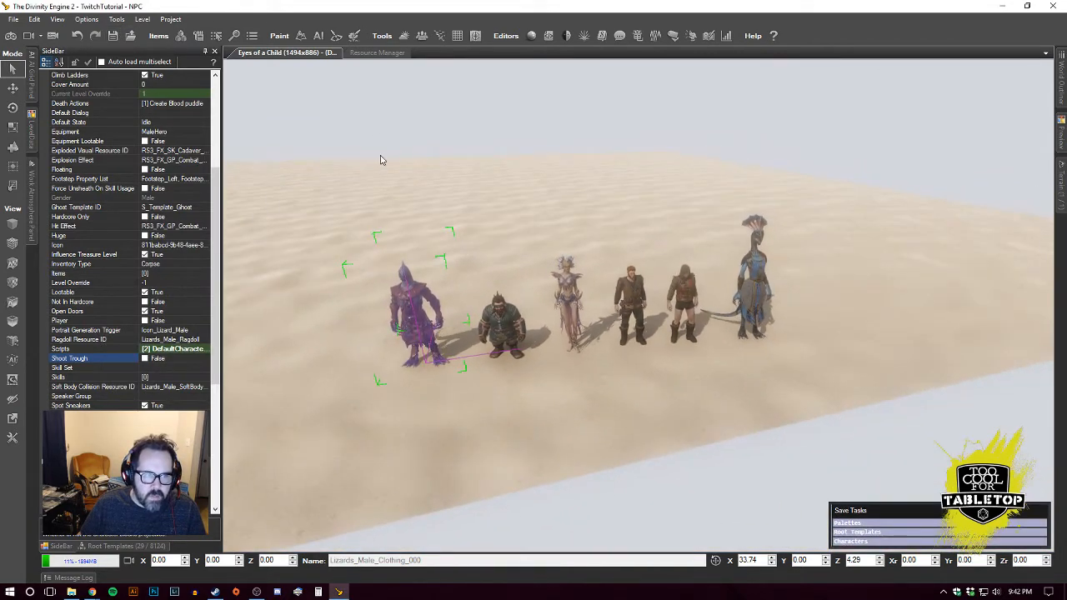
{"action": "right_click", "coordinate": [430, 228]}
{"action": "left_click", "coordinate": [315, 283]}
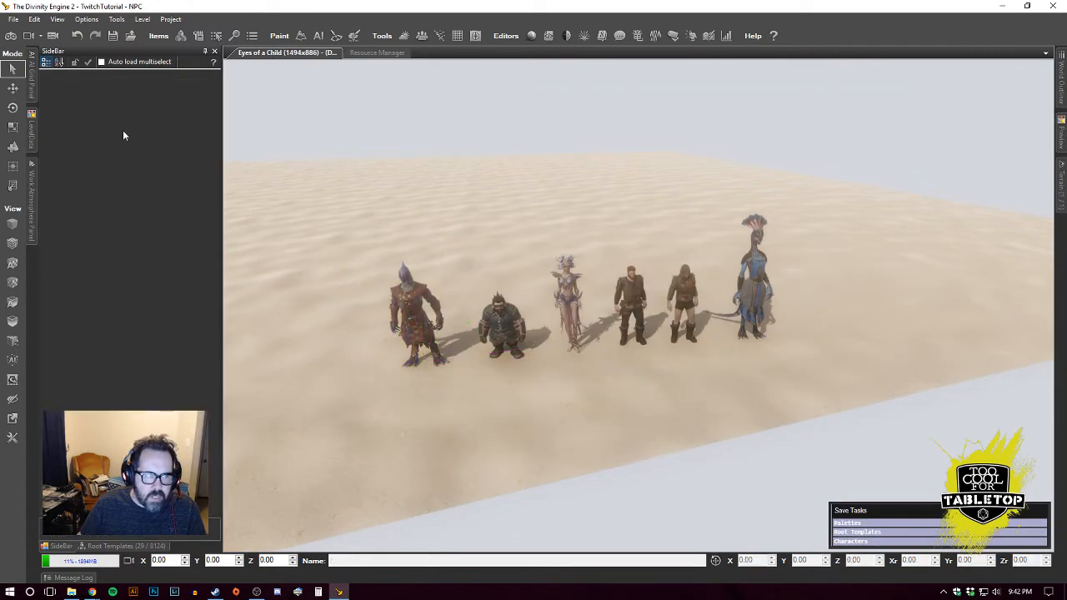
{"action": "left_click", "coordinate": [10, 36]}
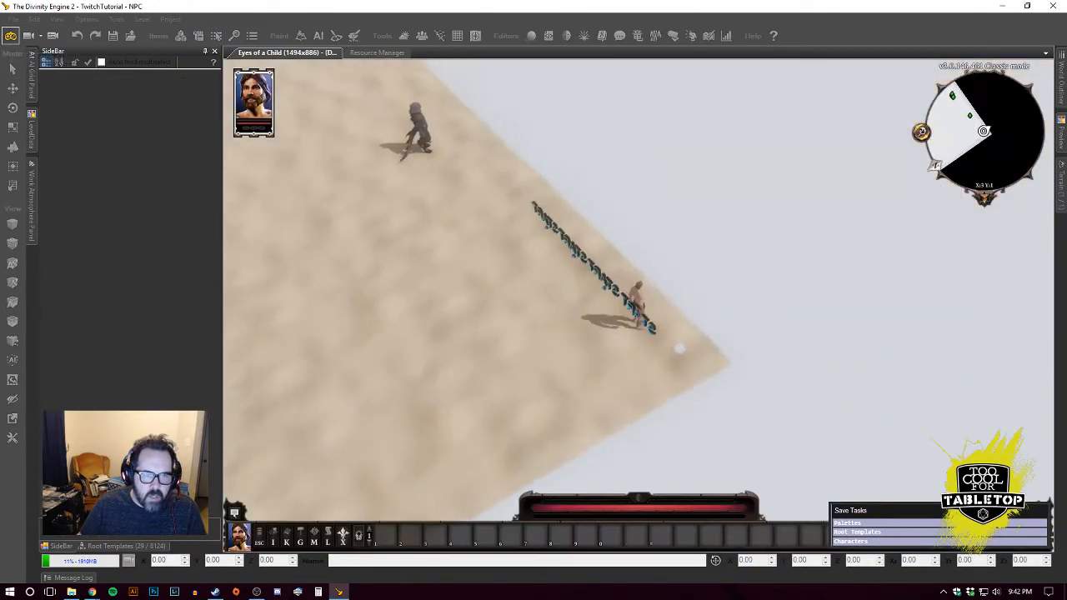
Examine how the placed characters wander across the sand, including the lizard, elf, dwarf and humans.
{"action": "key", "text": "w"}
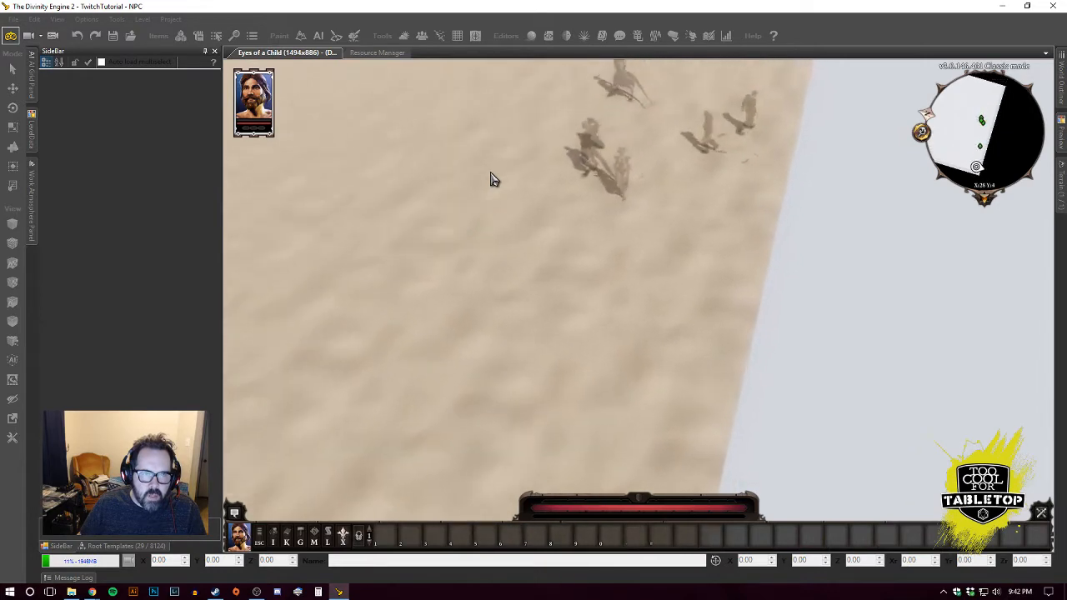
{"action": "middle_click_drag", "start_coordinate": [493, 177], "coordinate": [322, 217]}
{"action": "key", "text": "d"}
{"action": "scroll", "coordinate": [384, 231], "scroll_direction": "up", "scroll_amount": 5}
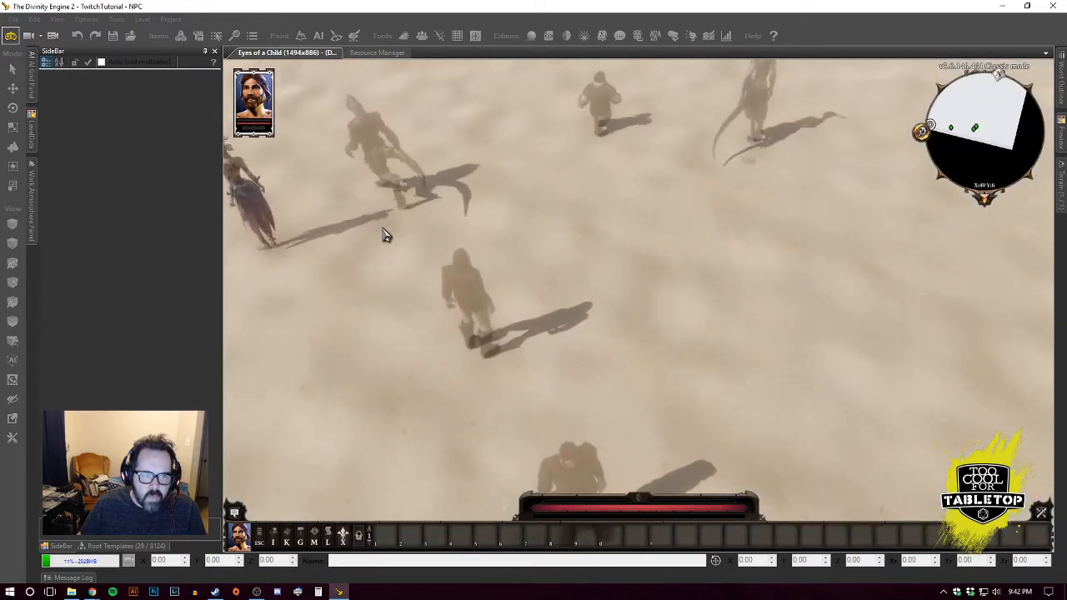
{"action": "key", "text": "a"}
{"action": "key", "text": "w"}
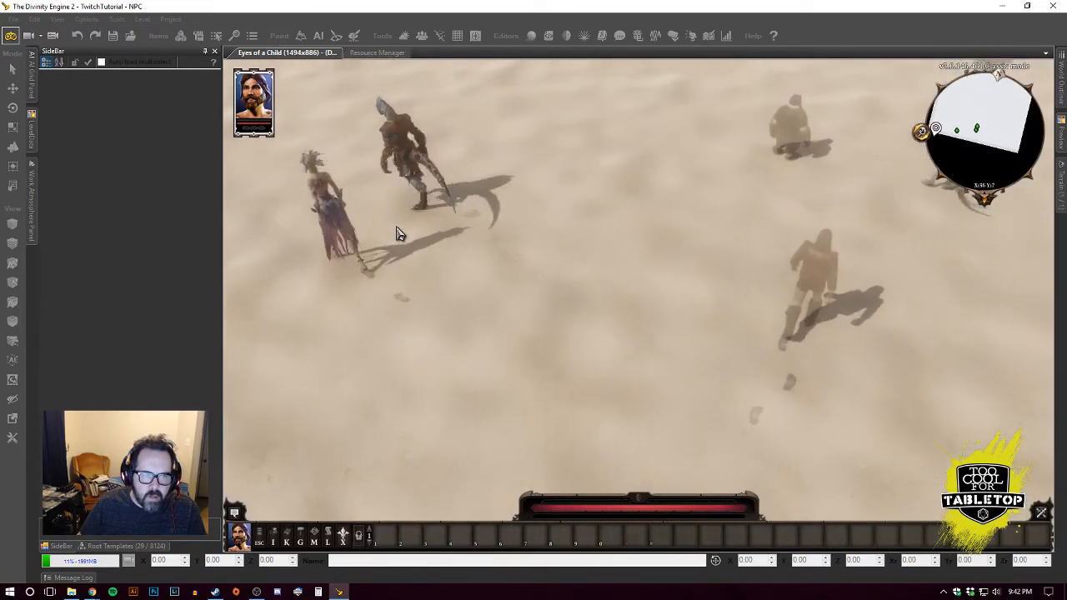
{"action": "key", "text": "d"}
{"action": "key", "text": "d"}
{"action": "key", "text": "s"}
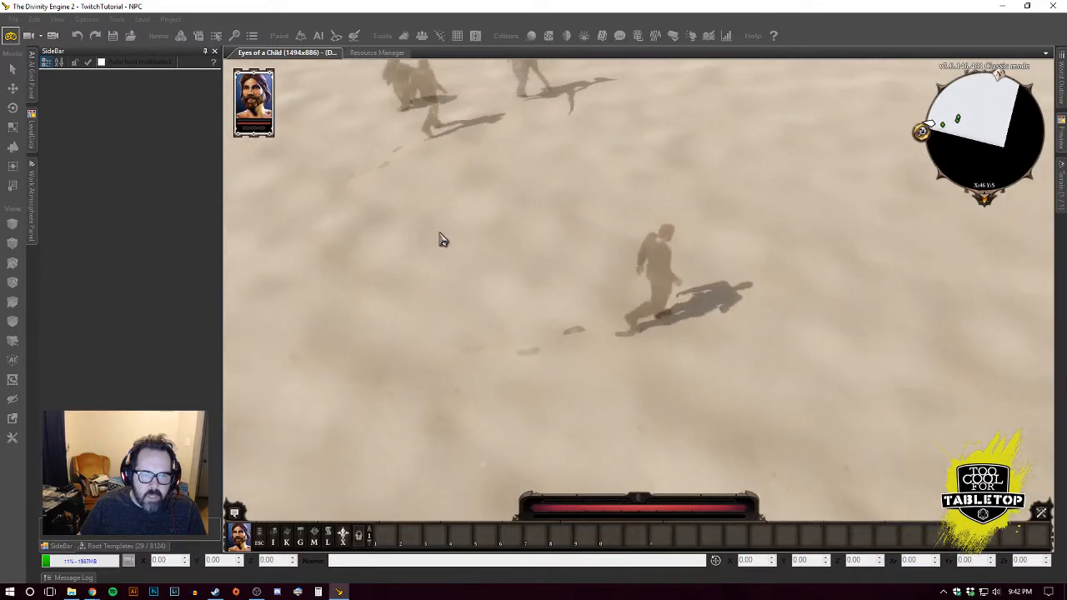
{"action": "middle_click_drag", "start_coordinate": [441, 233], "coordinate": [483, 236]}
{"action": "key", "text": "d"}
{"action": "key", "text": "w"}
{"action": "key", "text": "a"}
{"action": "key", "text": "w"}
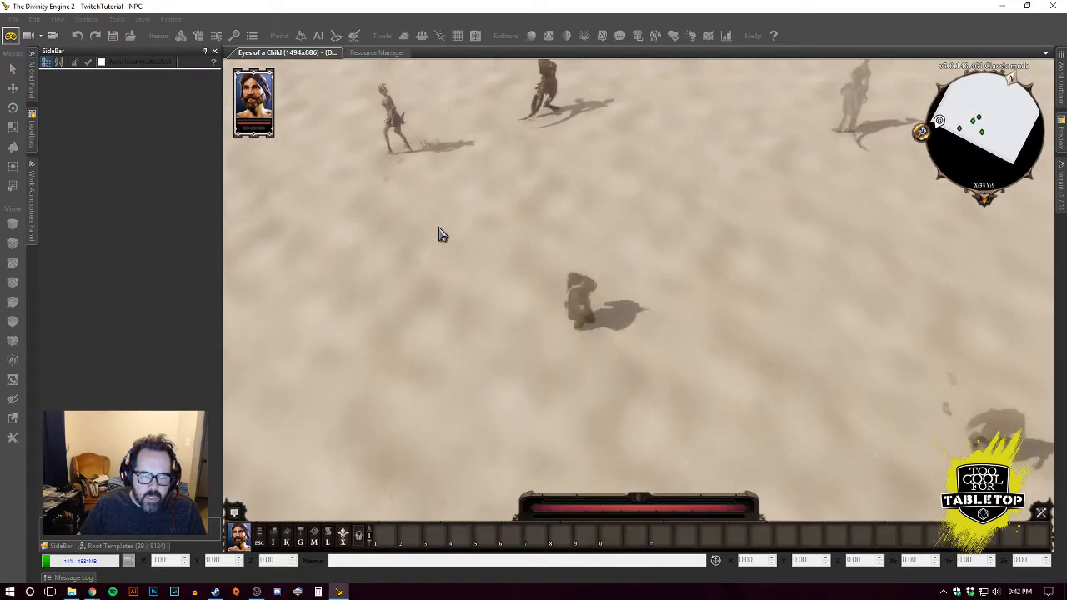
{"action": "middle_click_drag", "start_coordinate": [441, 233], "coordinate": [395, 261]}
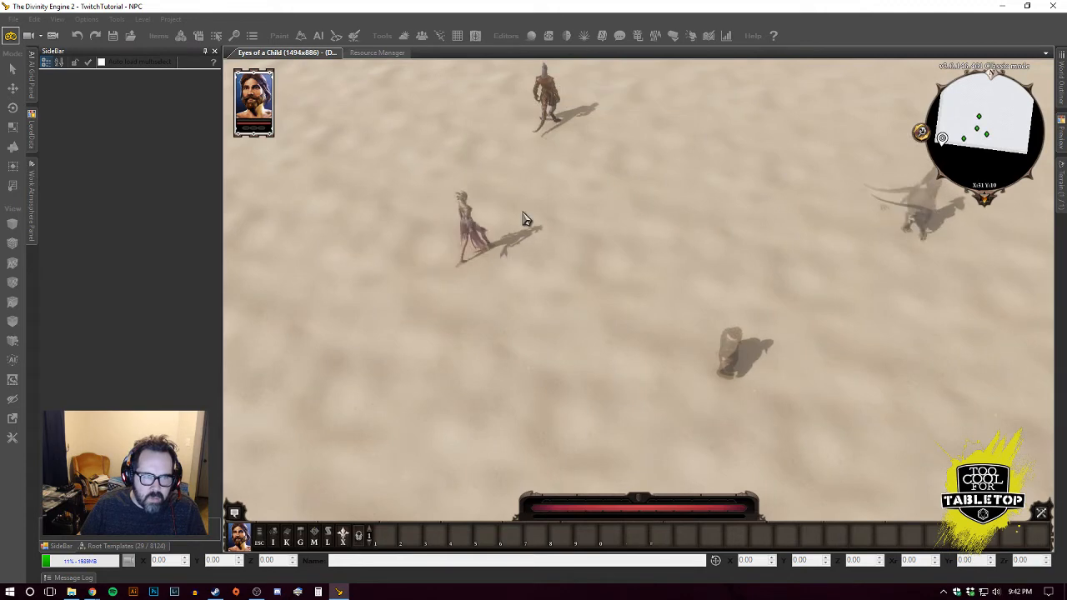
{"action": "key", "text": "d"}
{"action": "left_click", "coordinate": [611, 331]}
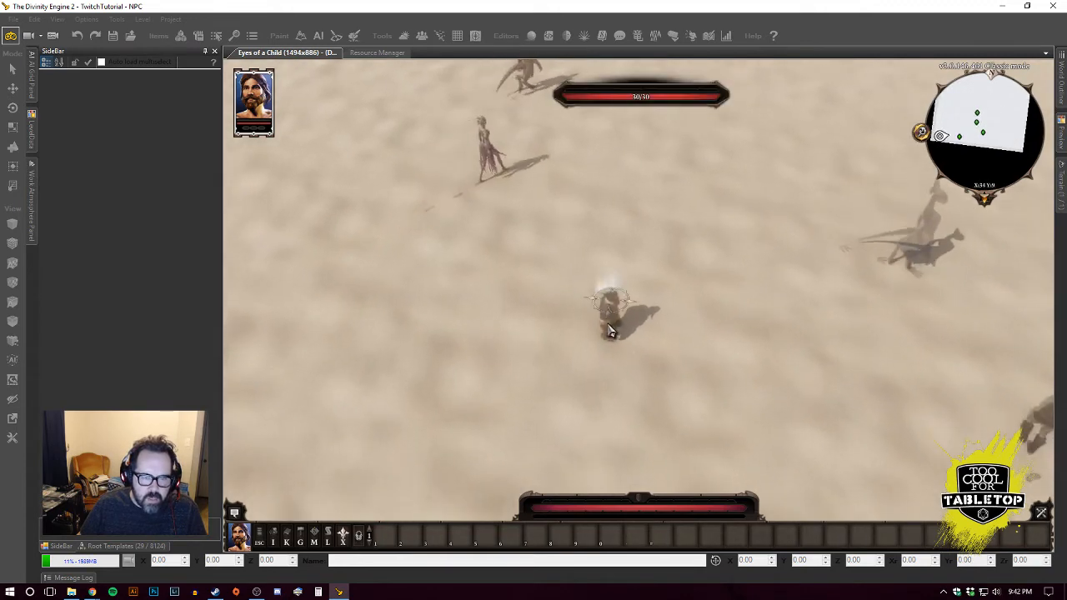
Take a wider look at the wandering characters and leave game mode to return to level editing.
{"action": "scroll", "coordinate": [611, 330], "scroll_direction": "up", "scroll_amount": 3}
{"action": "scroll", "coordinate": [608, 330], "scroll_direction": "down", "scroll_amount": 5}
{"action": "key", "text": "ctrl+g"}
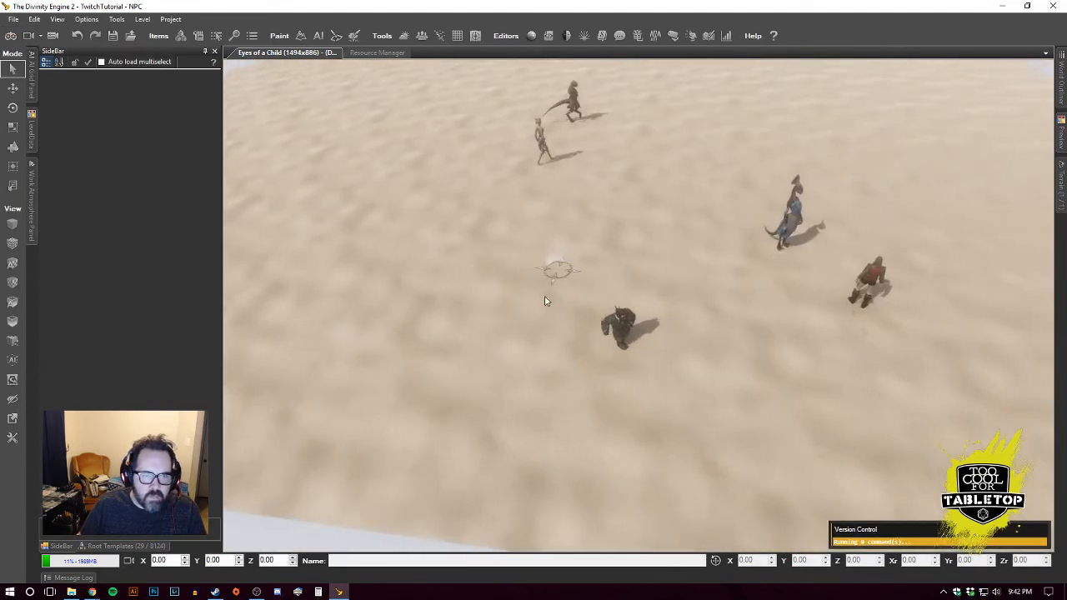
Set the blue-clothed female lizard's Walking Speed to 8 in its Movement properties and save the project.
{"action": "left_click", "coordinate": [604, 331]}
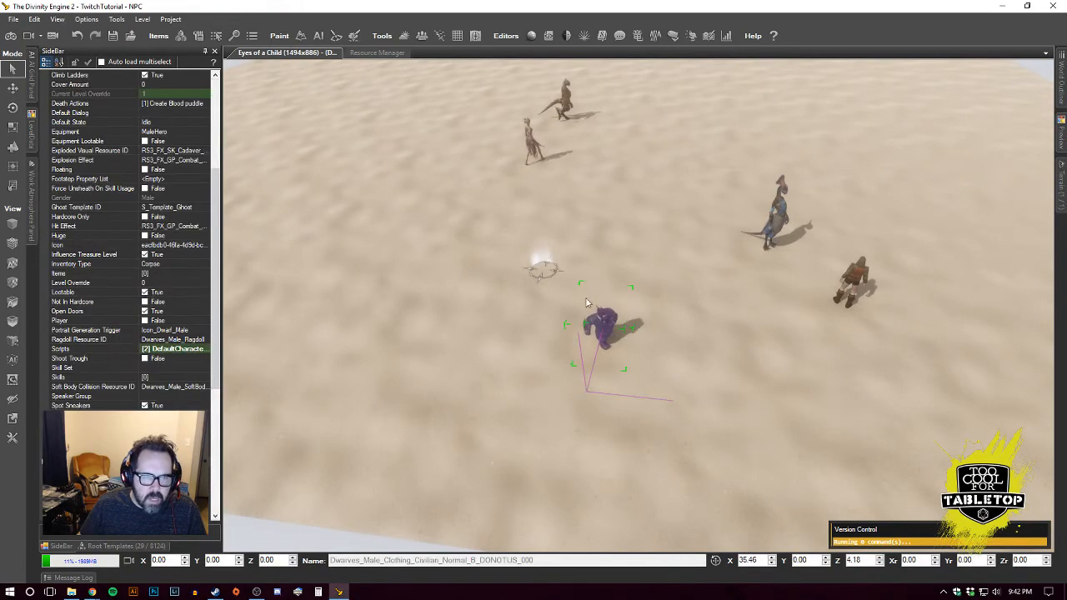
{"action": "left_click", "coordinate": [779, 213]}
{"action": "key", "text": "f"}
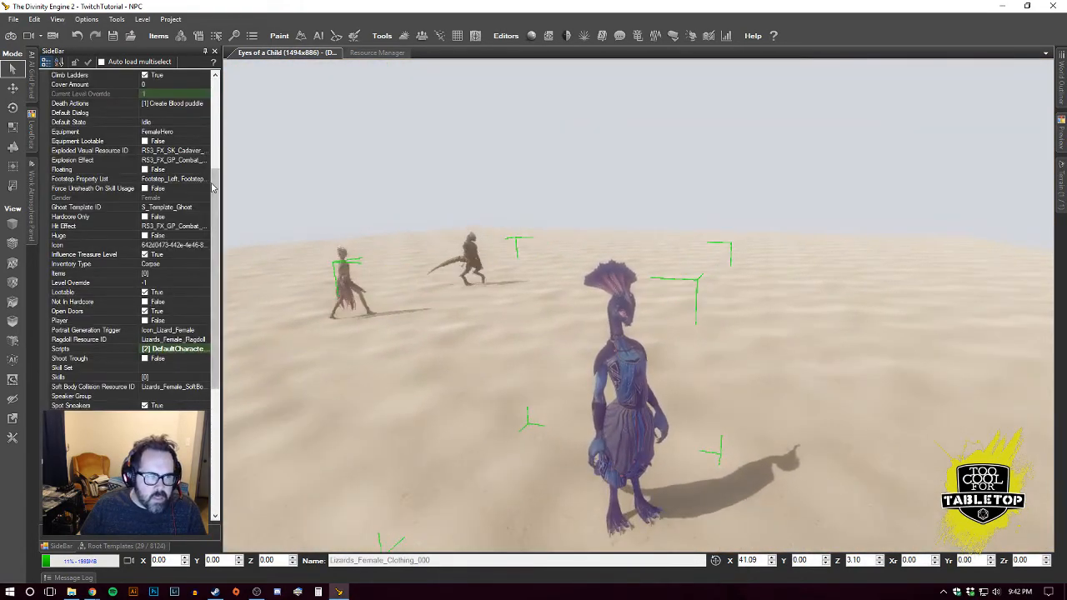
{"action": "left_click_drag", "start_coordinate": [212, 189], "coordinate": [211, 300]}
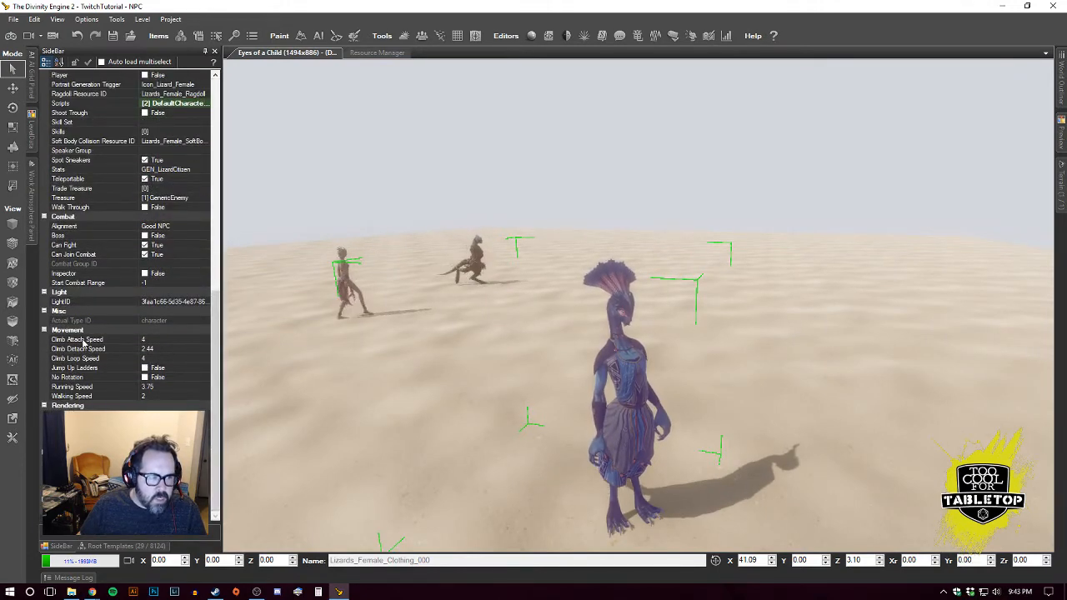
{"action": "left_click", "coordinate": [131, 396]}
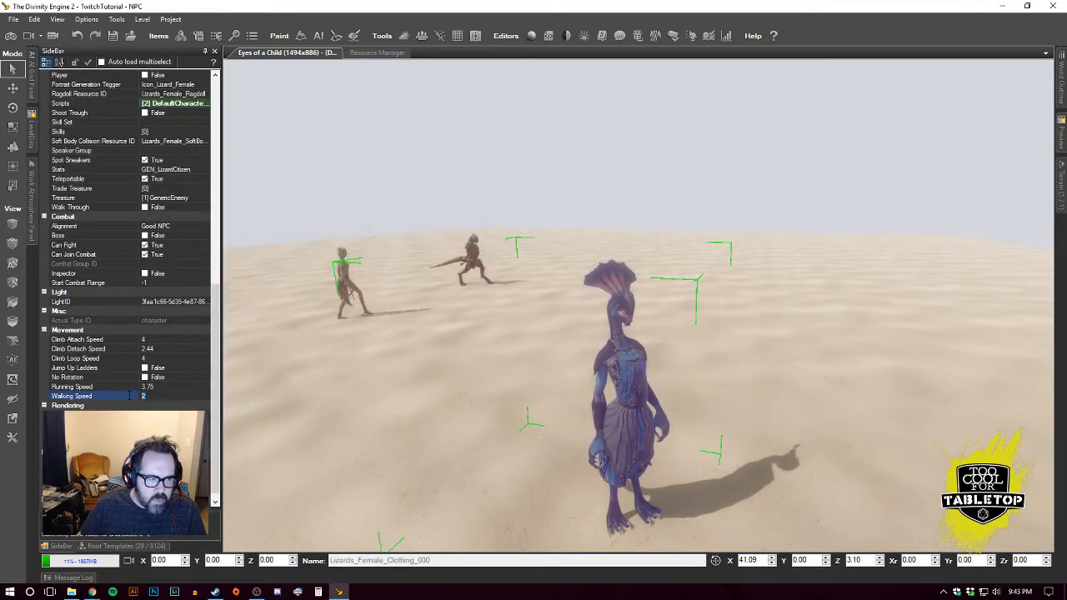
{"action": "type", "text": "8"}
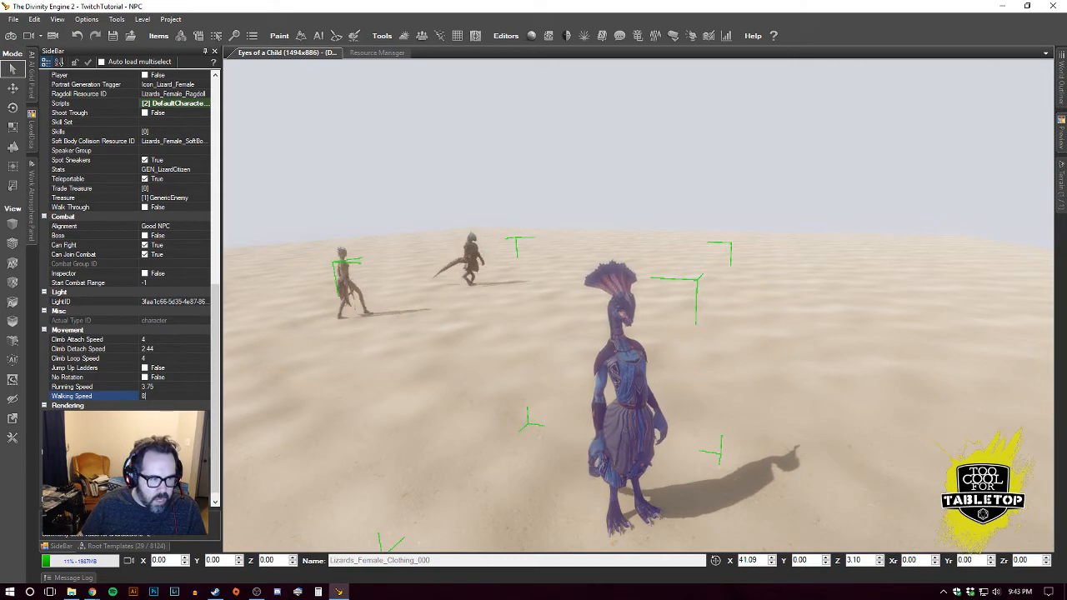
{"action": "left_click", "coordinate": [112, 35]}
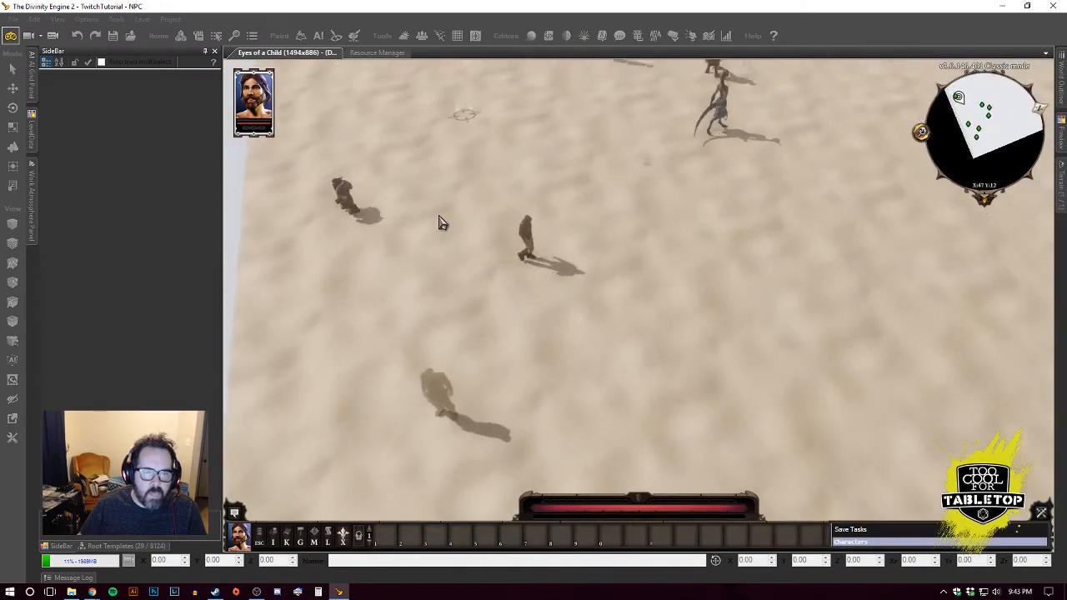
Examine in game mode how the lizard moves at its new walking speed compared with the other wandering characters.
{"action": "key", "text": "w"}
{"action": "key", "text": "d"}
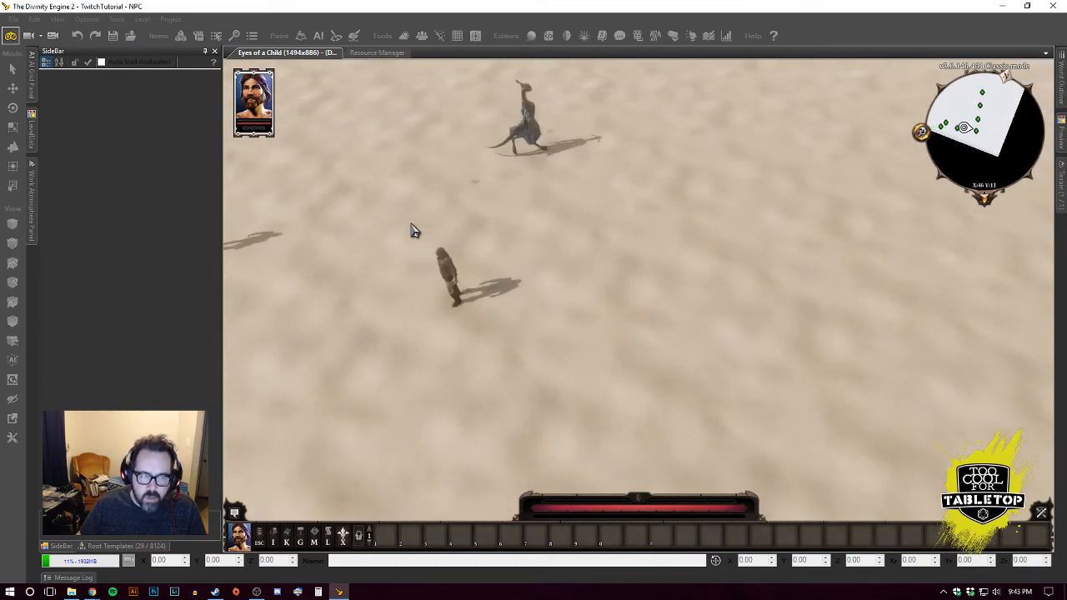
{"action": "key", "text": "w"}
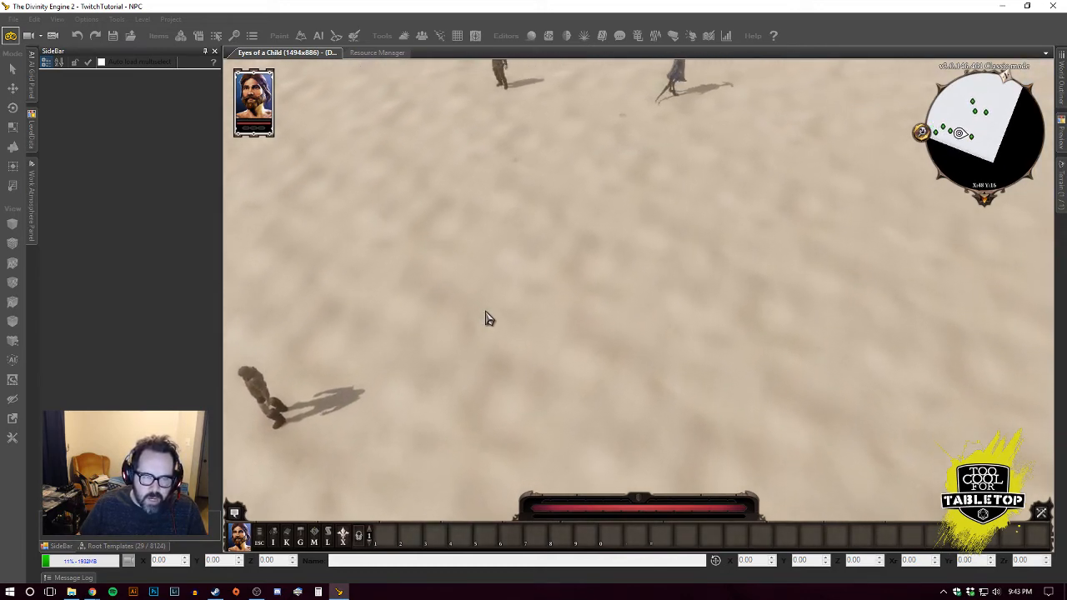
{"action": "key", "text": "a"}
{"action": "key", "text": "s"}
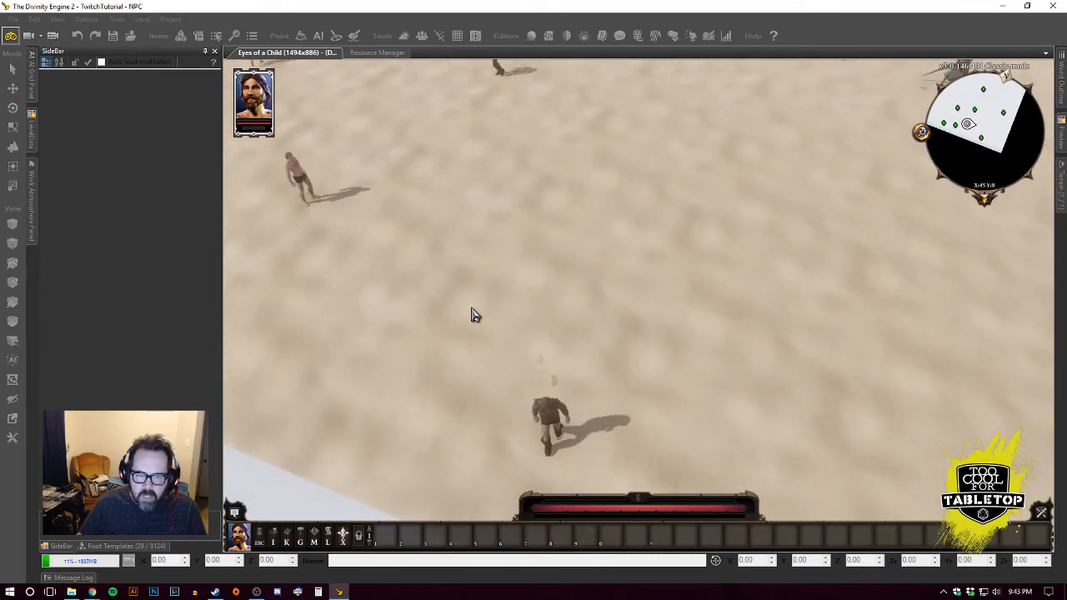
{"action": "middle_click_drag", "start_coordinate": [474, 315], "coordinate": [600, 315]}
{"action": "key", "text": "d"}
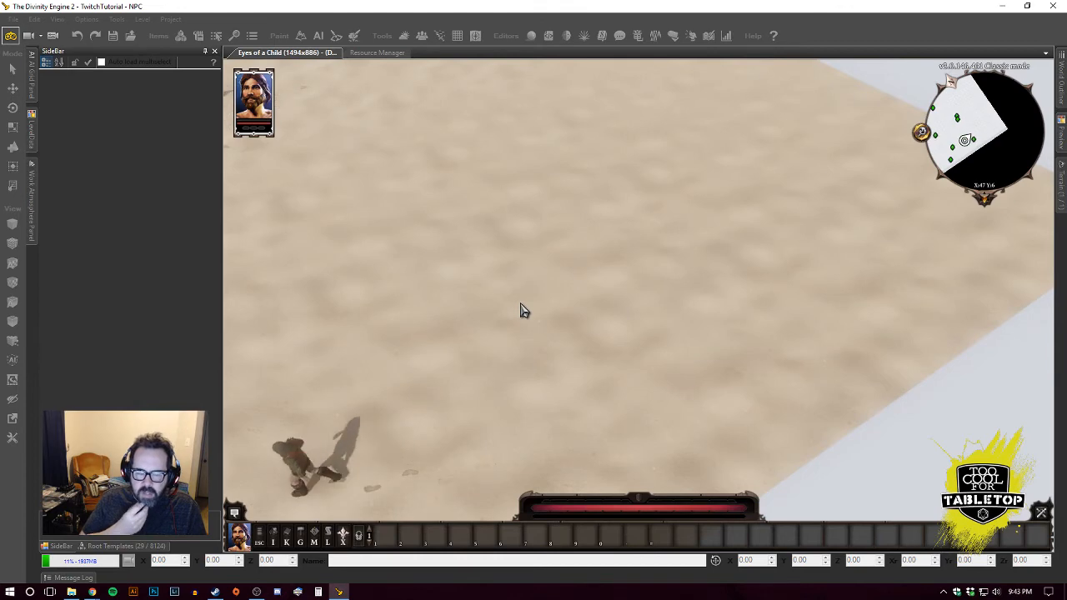
{"action": "scroll", "coordinate": [605, 312], "scroll_direction": "down", "scroll_amount": 2}
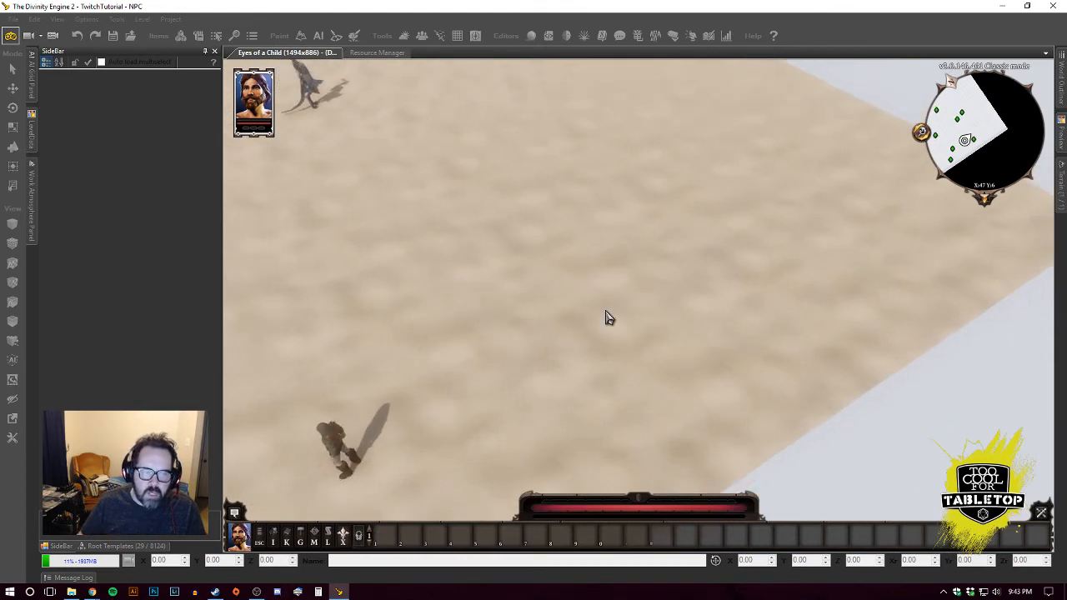
{"action": "middle_click_drag", "start_coordinate": [605, 312], "coordinate": [514, 299]}
{"action": "key", "text": "a"}
{"action": "key", "text": "w"}
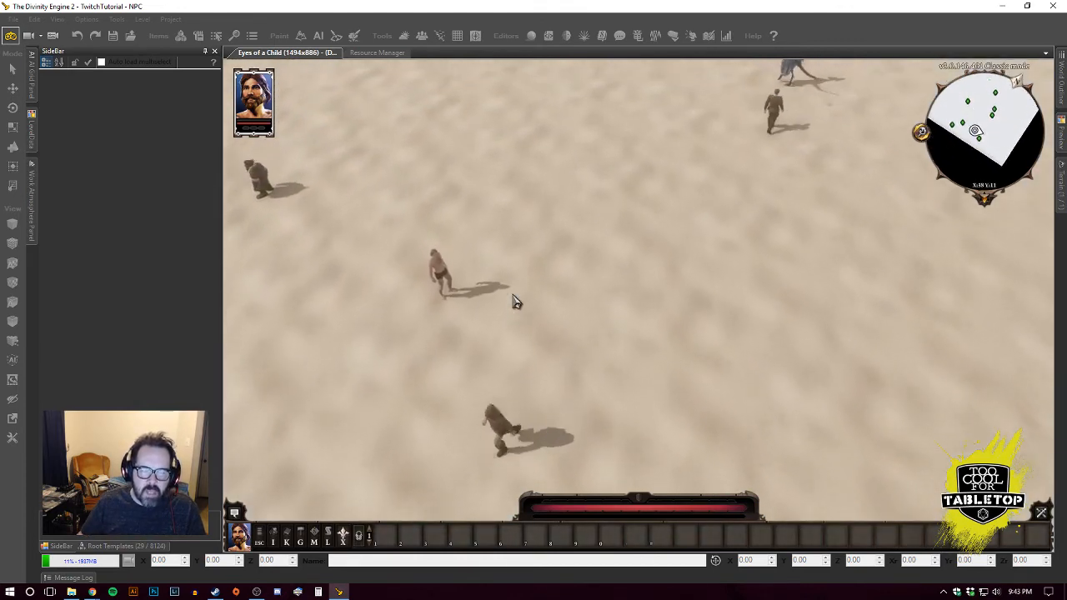
{"action": "key", "text": "w"}
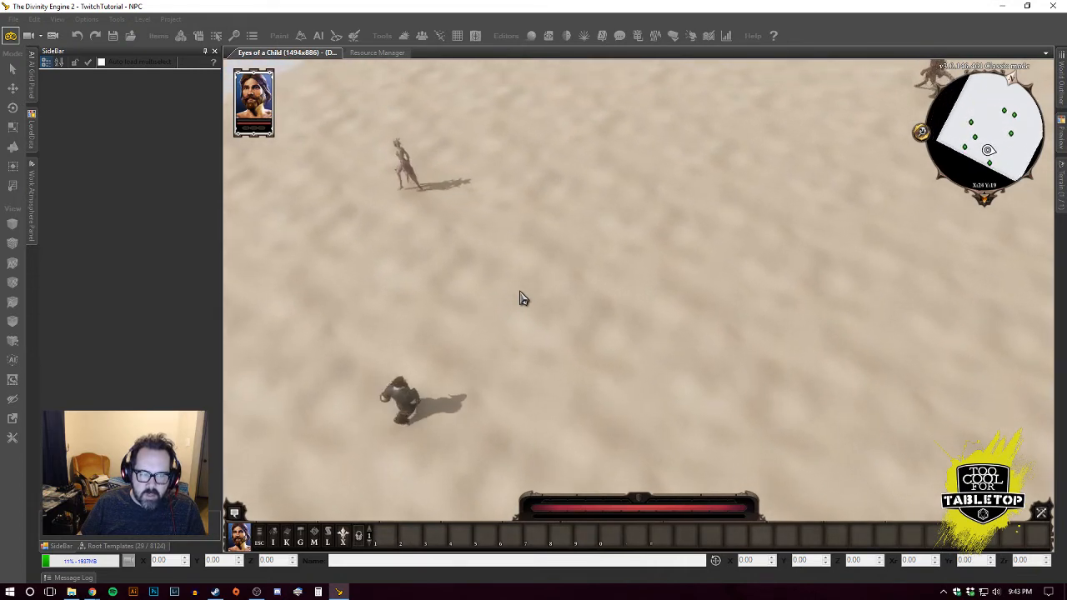
{"action": "key", "text": "d"}
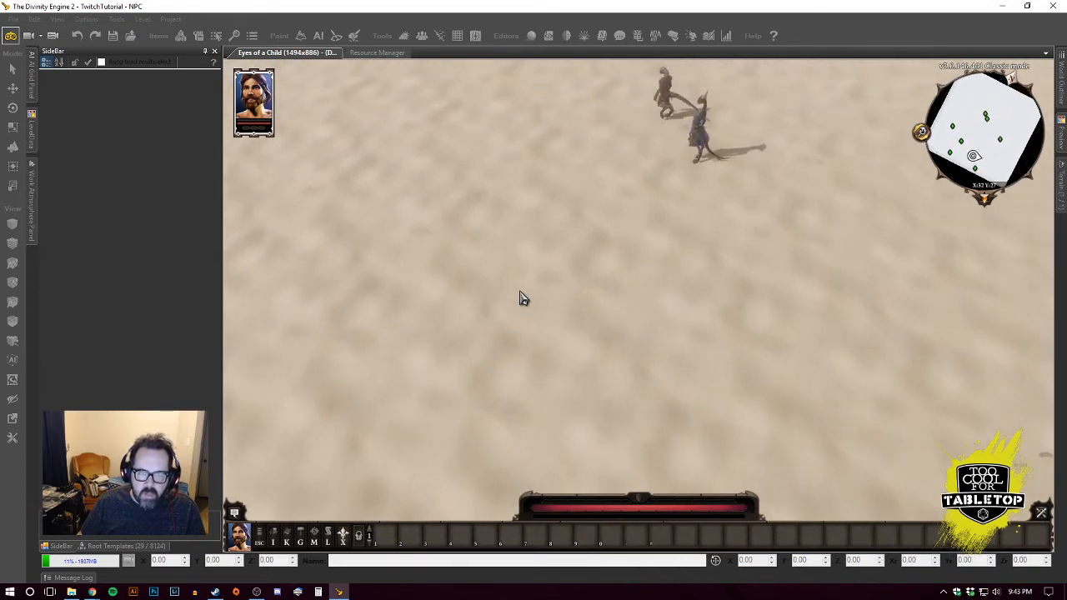
{"action": "key", "text": "w"}
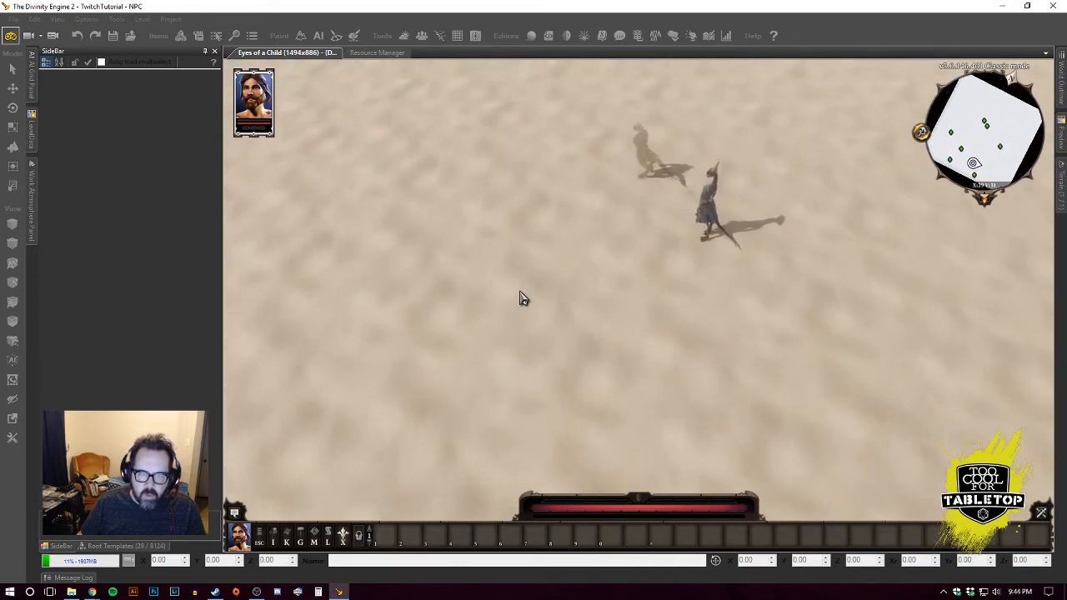
{"action": "key", "text": "a"}
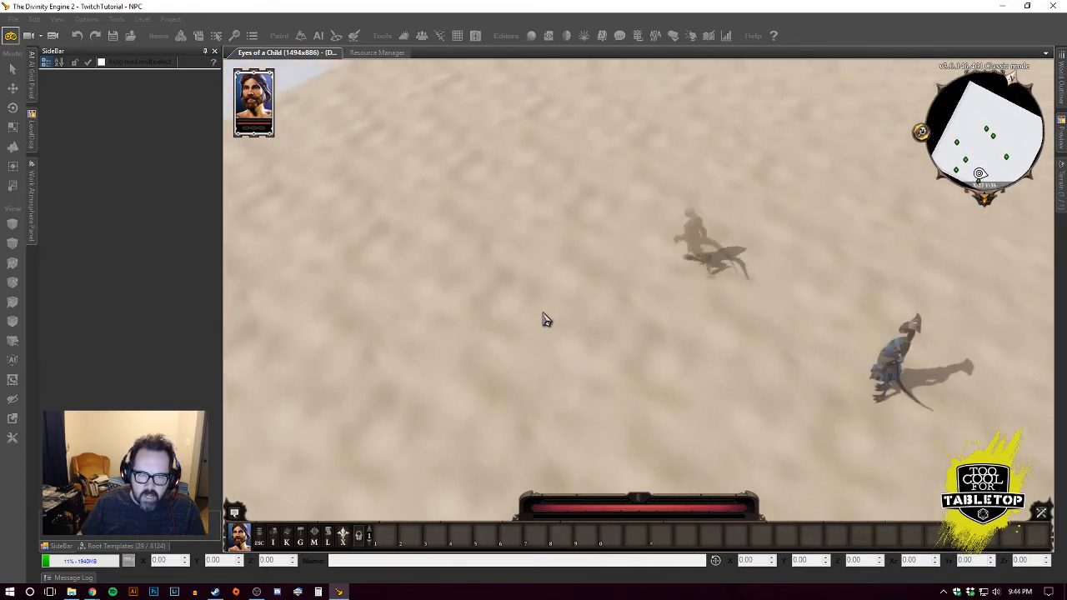
{"action": "key", "text": "w"}
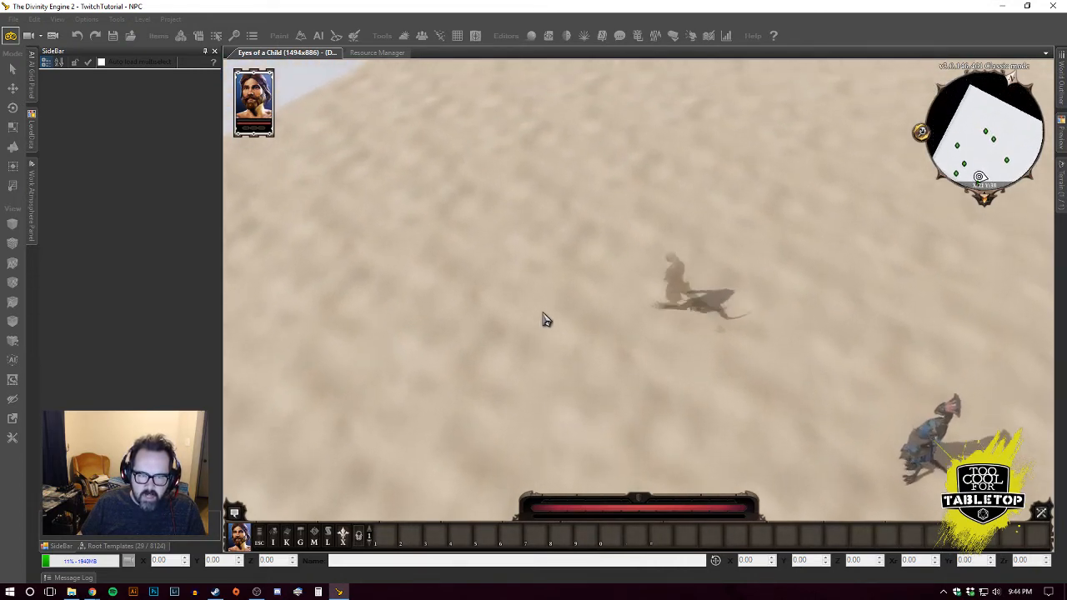
{"action": "key", "text": "s"}
{"action": "key", "text": "d"}
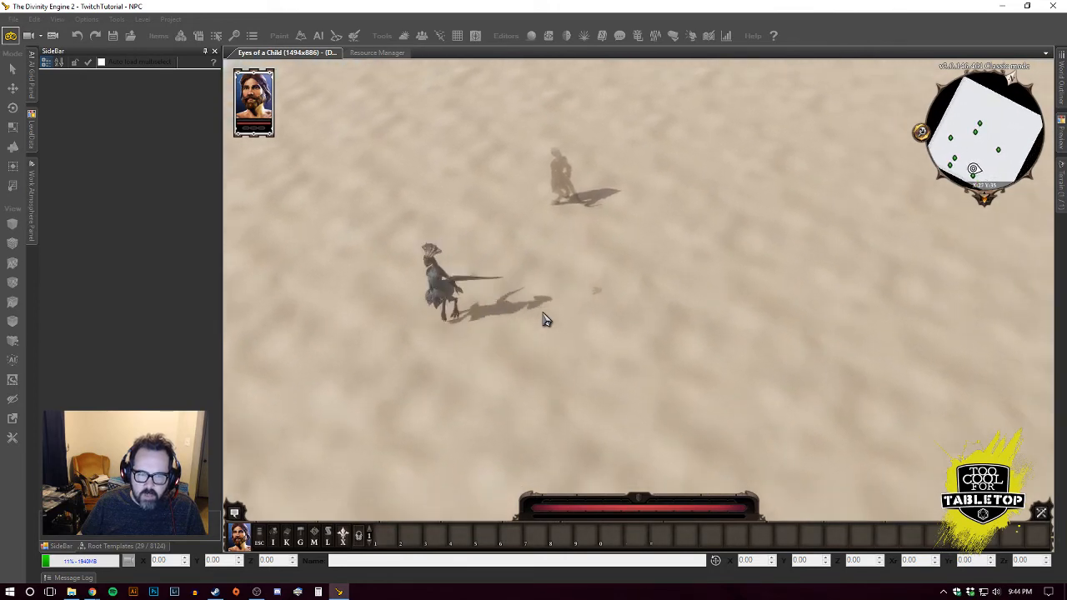
{"action": "key", "text": "s"}
{"action": "key", "text": "d"}
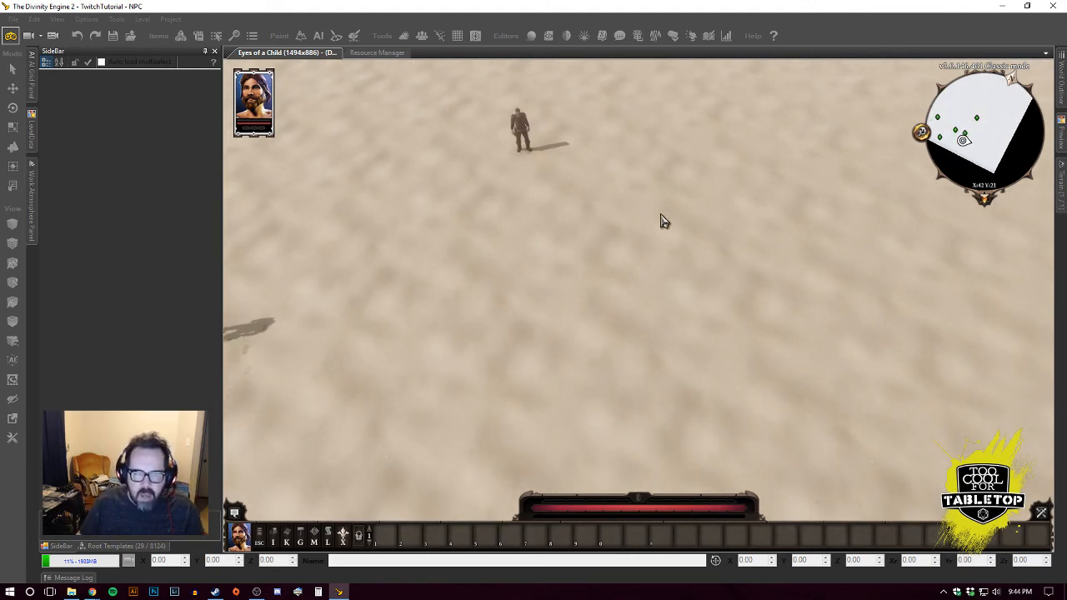
Examine how the human and dwarf characters wander near the edge of the sand terrain.
{"action": "key", "text": "End"}
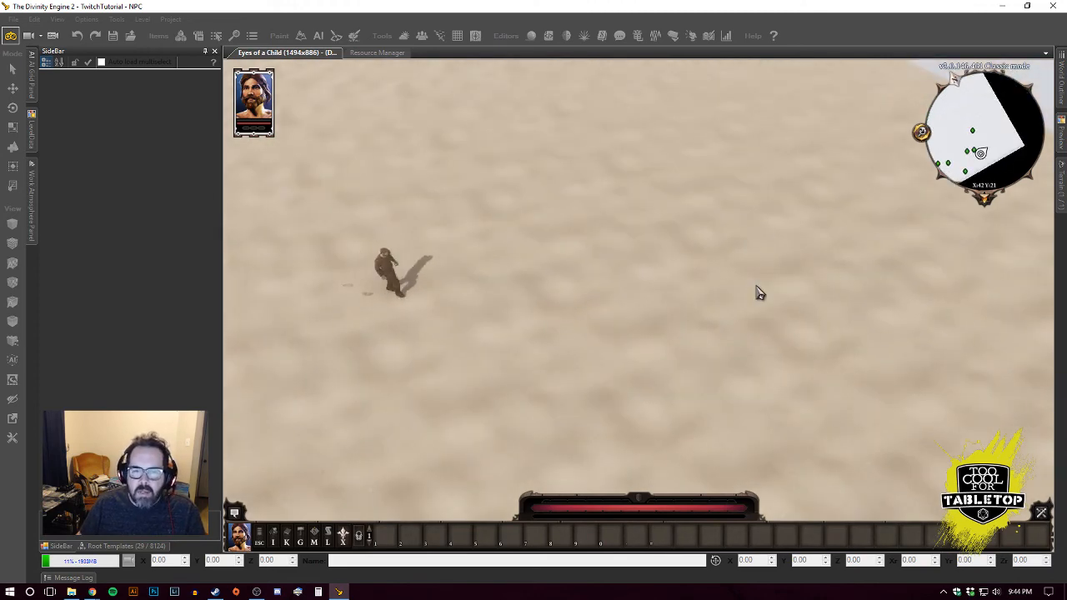
{"action": "key", "text": "s"}
{"action": "middle_click_drag", "start_coordinate": [729, 278], "coordinate": [660, 267]}
{"action": "key", "text": "a"}
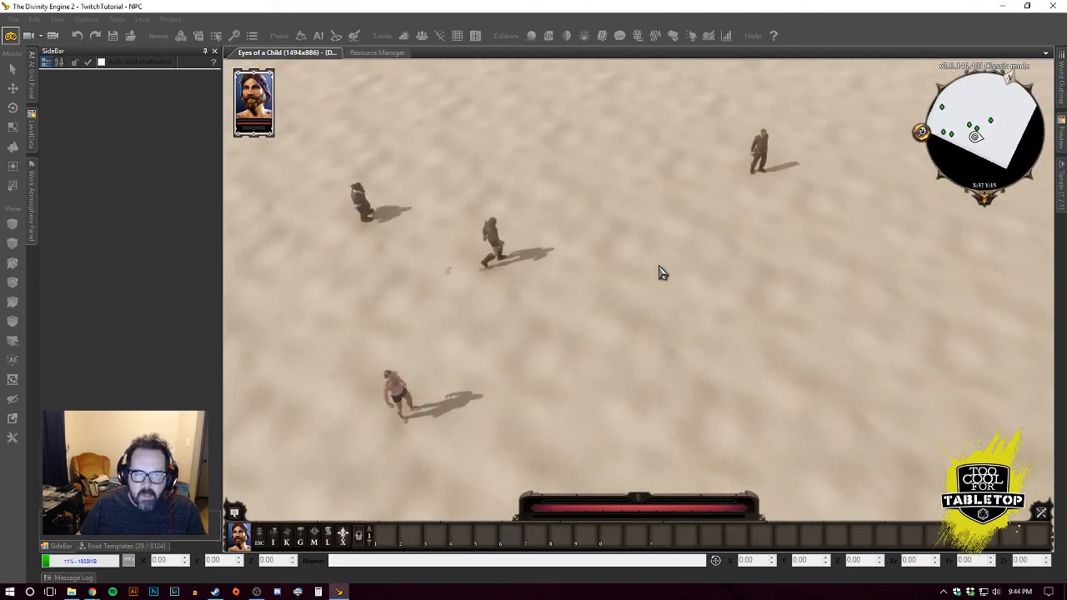
{"action": "key", "text": "a"}
{"action": "key", "text": "s"}
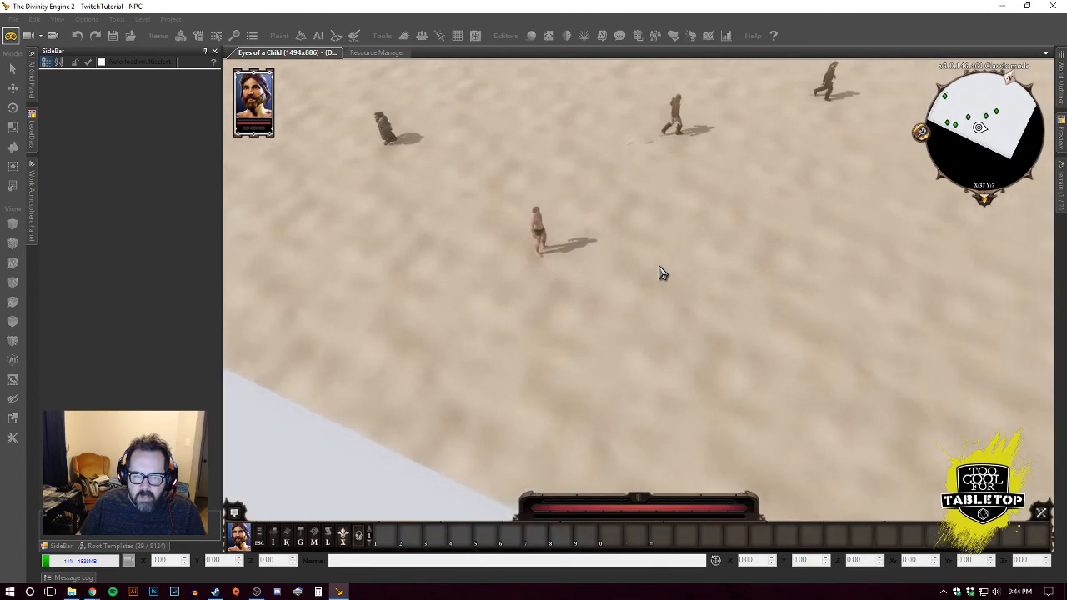
{"action": "key", "text": "d"}
{"action": "key", "text": "w"}
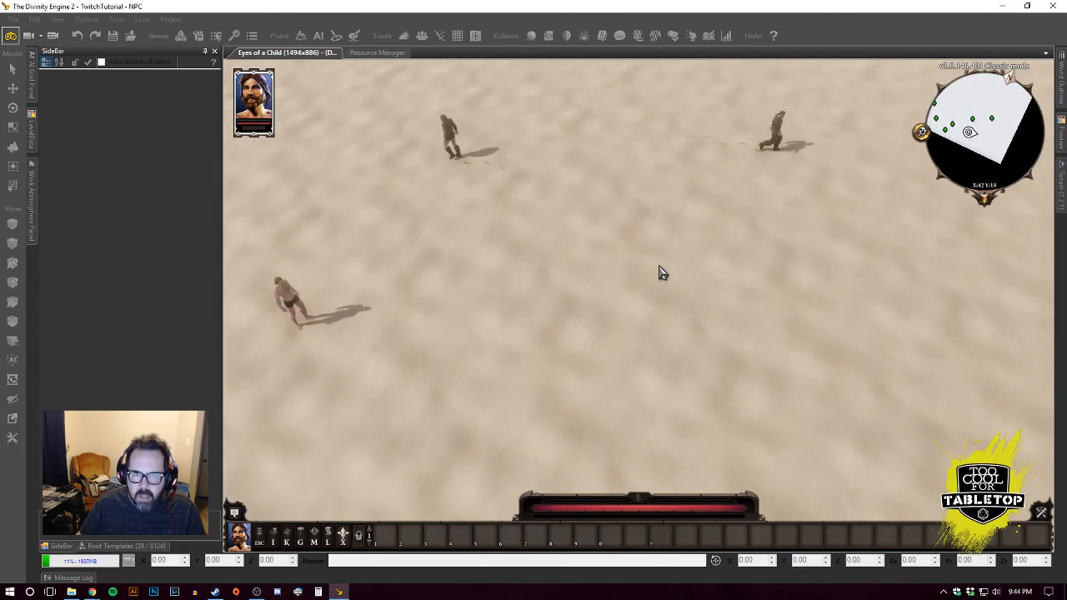
{"action": "mouse_move", "coordinate": [659, 266]}
{"action": "middle_mouse_down"}
{"action": "mouse_move", "coordinate": [705, 263]}
{"action": "mouse_move", "coordinate": [660, 265]}
{"action": "middle_mouse_up"}
{"action": "key", "text": "w"}
{"action": "key", "text": "d"}
{"action": "key", "text": "a"}
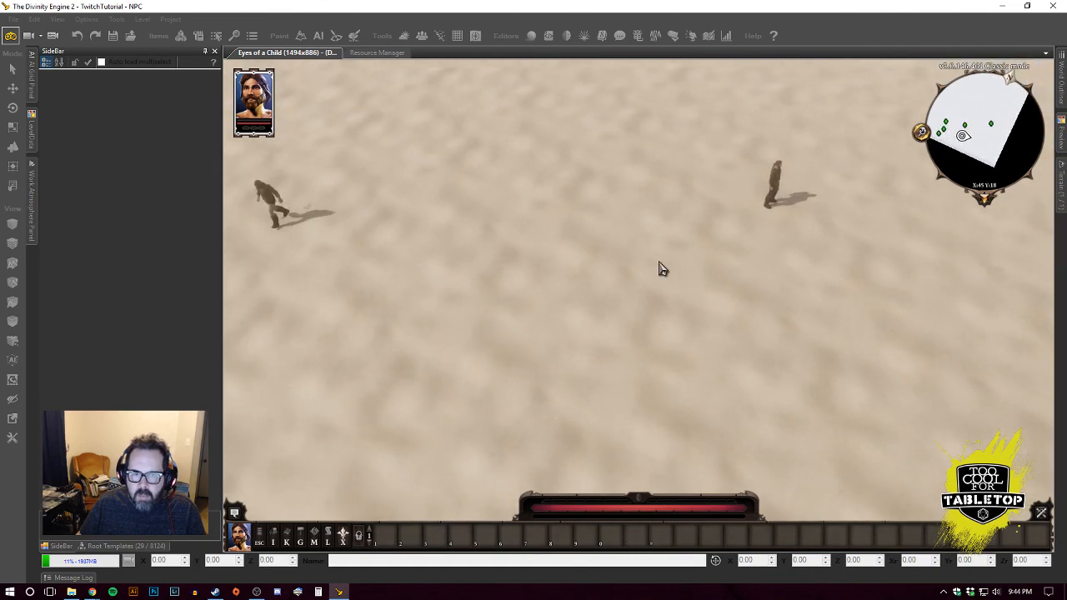
{"action": "key", "text": "a"}
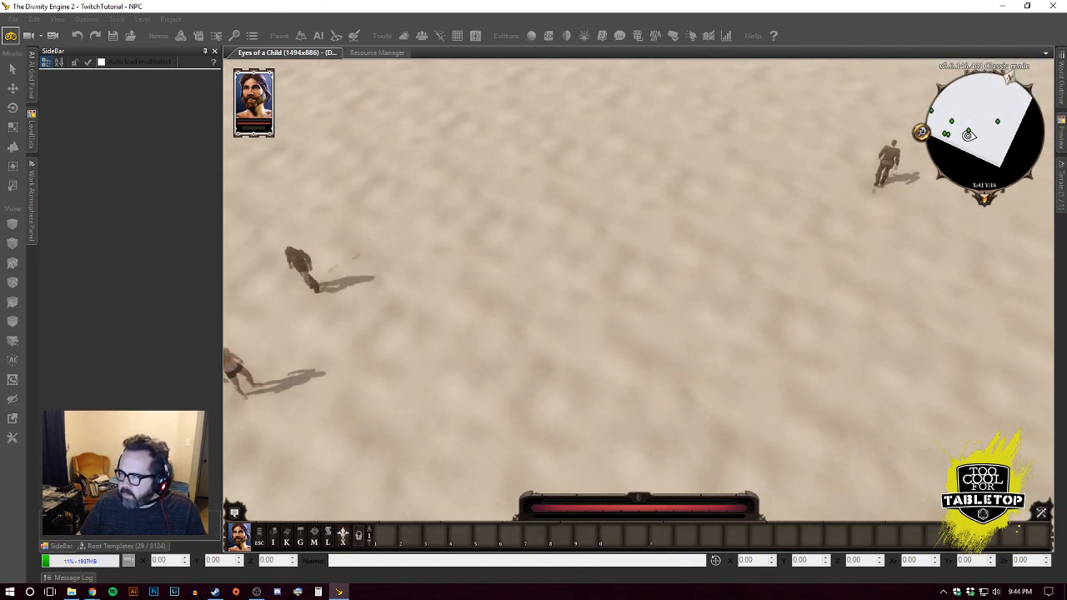